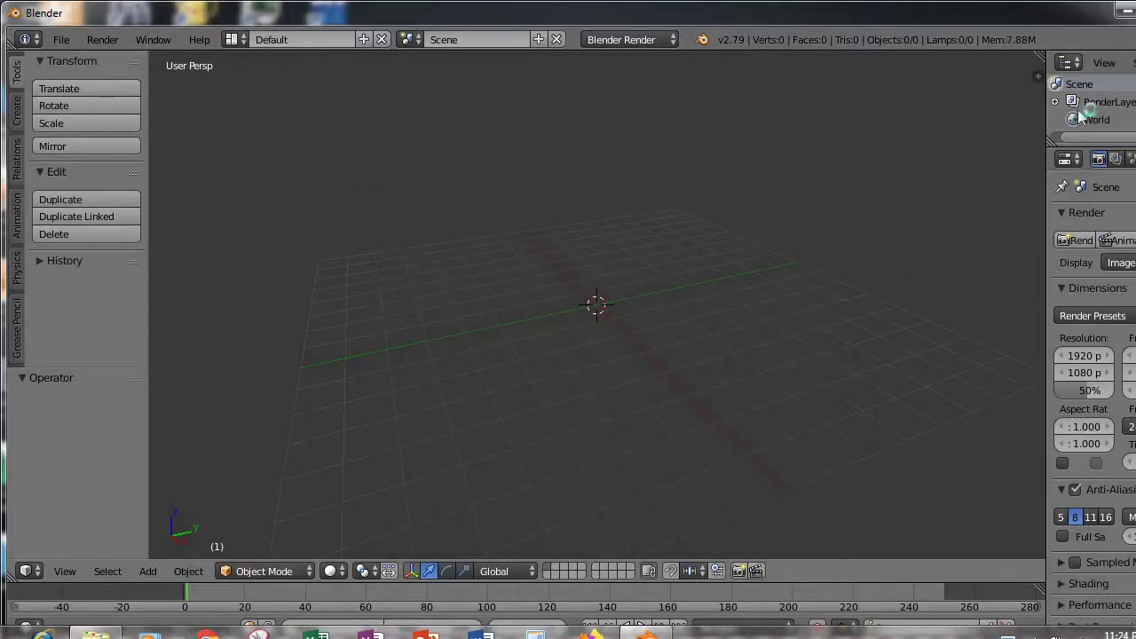
Step: Create a new world texture and load the third edited portrait JPG from the Coin Making Lab folder into it
drag(1035, 15, 928, 23)
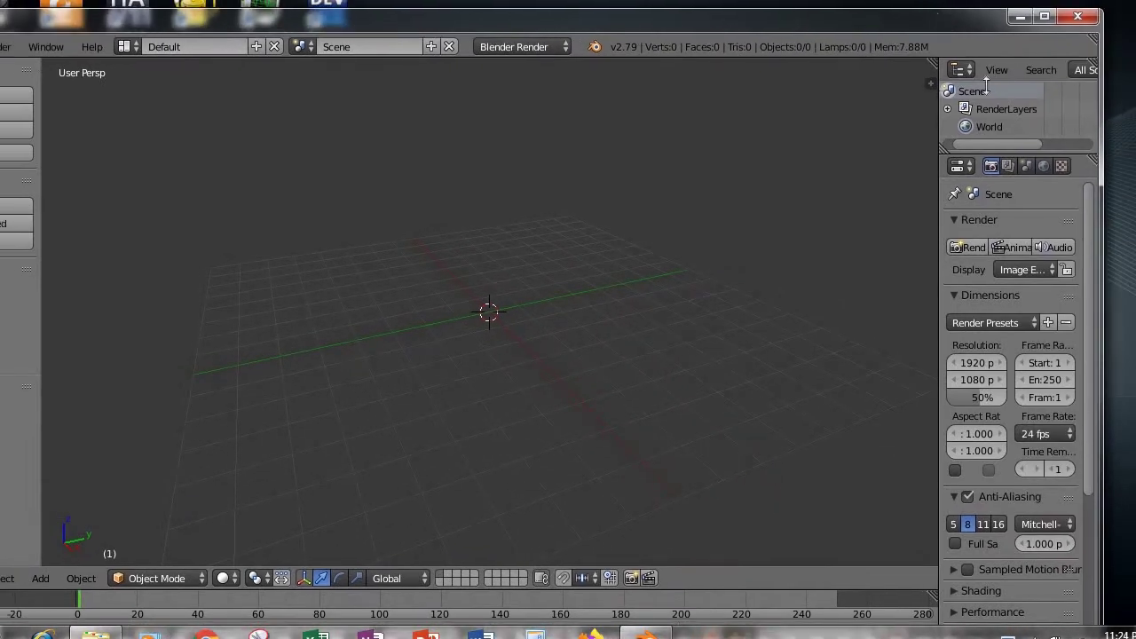
click(1060, 167)
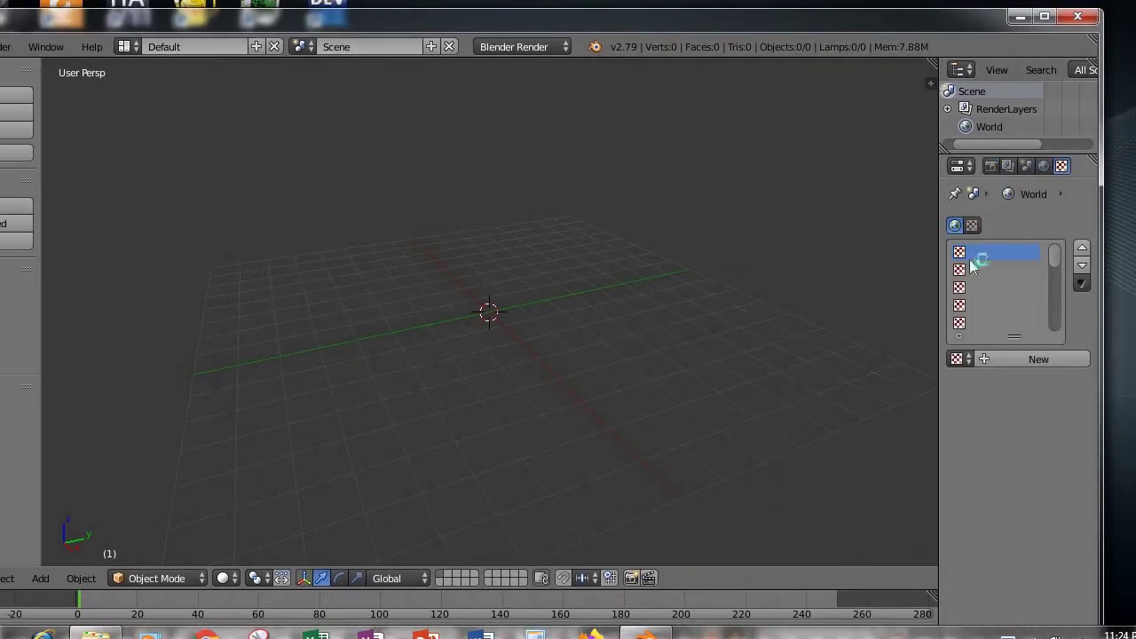
click(1014, 358)
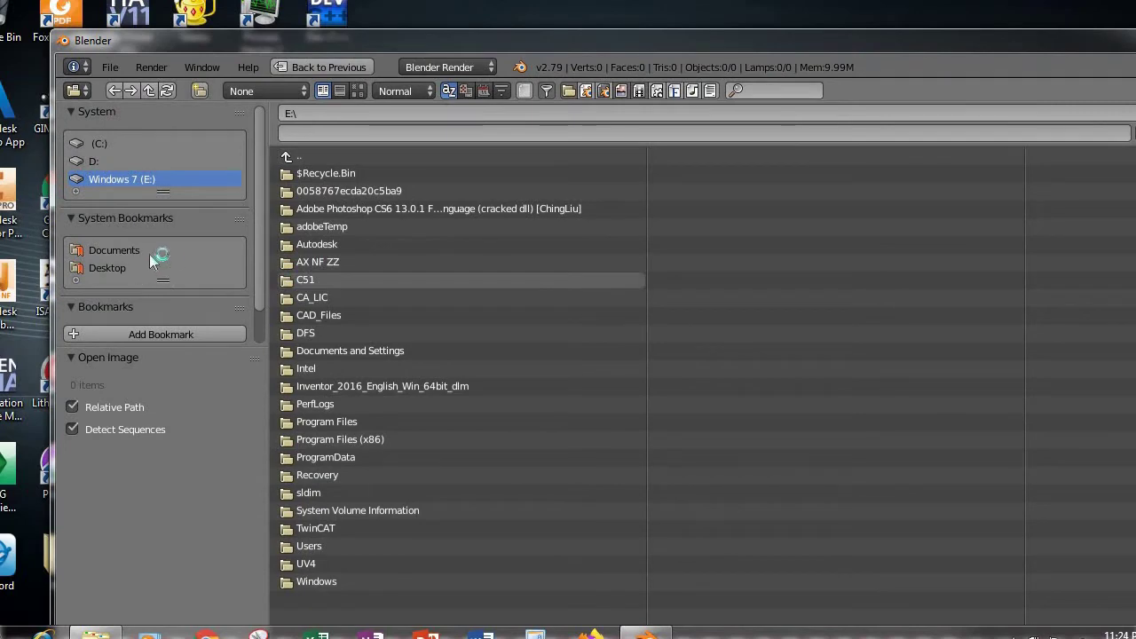
click(114, 252)
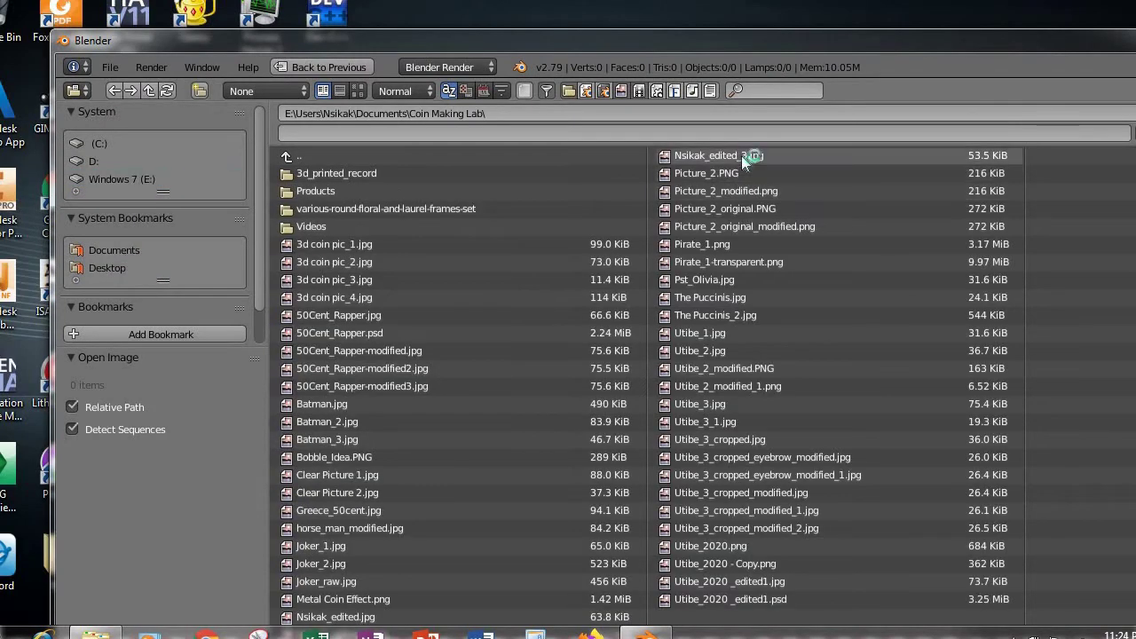
click(741, 155)
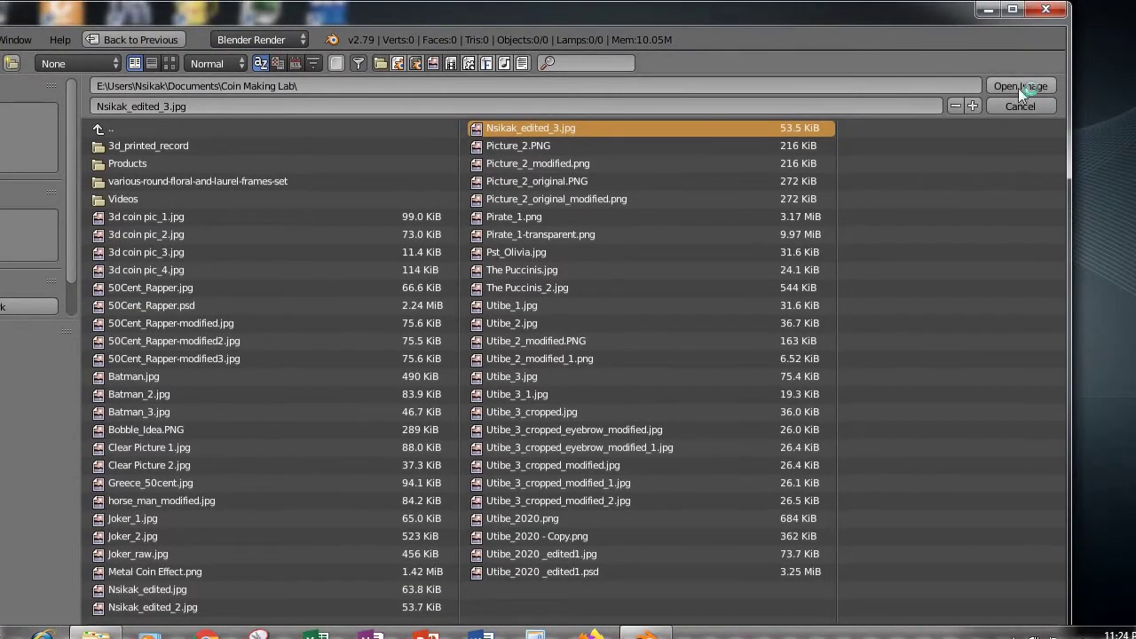
click(1020, 90)
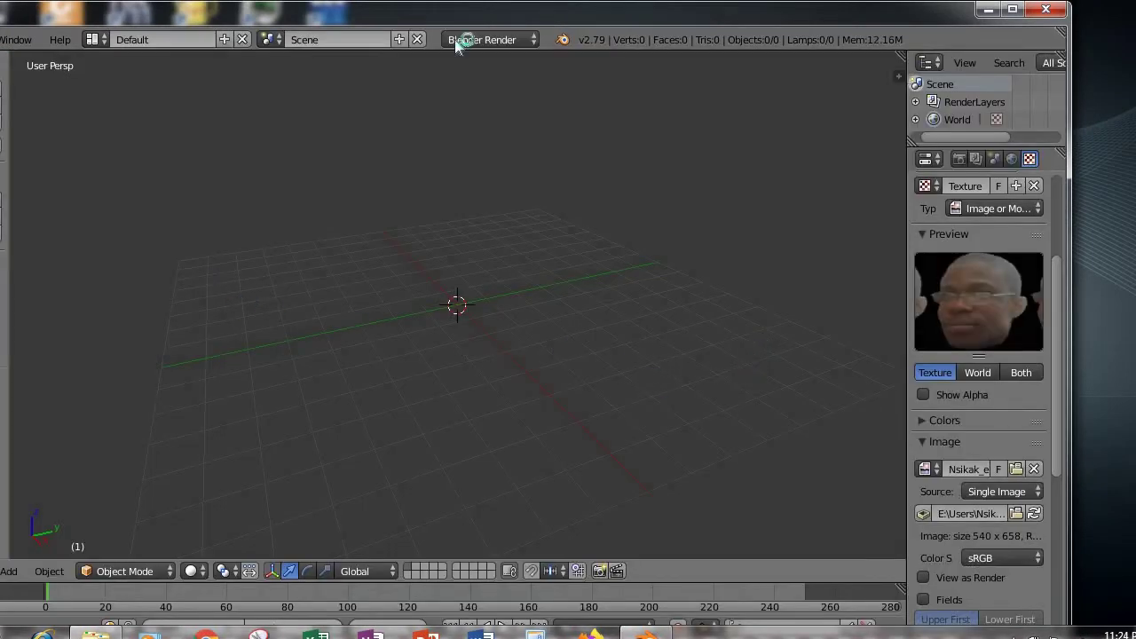
Step: Add a grid mesh to the empty scene
drag(490, 13, 641, 18)
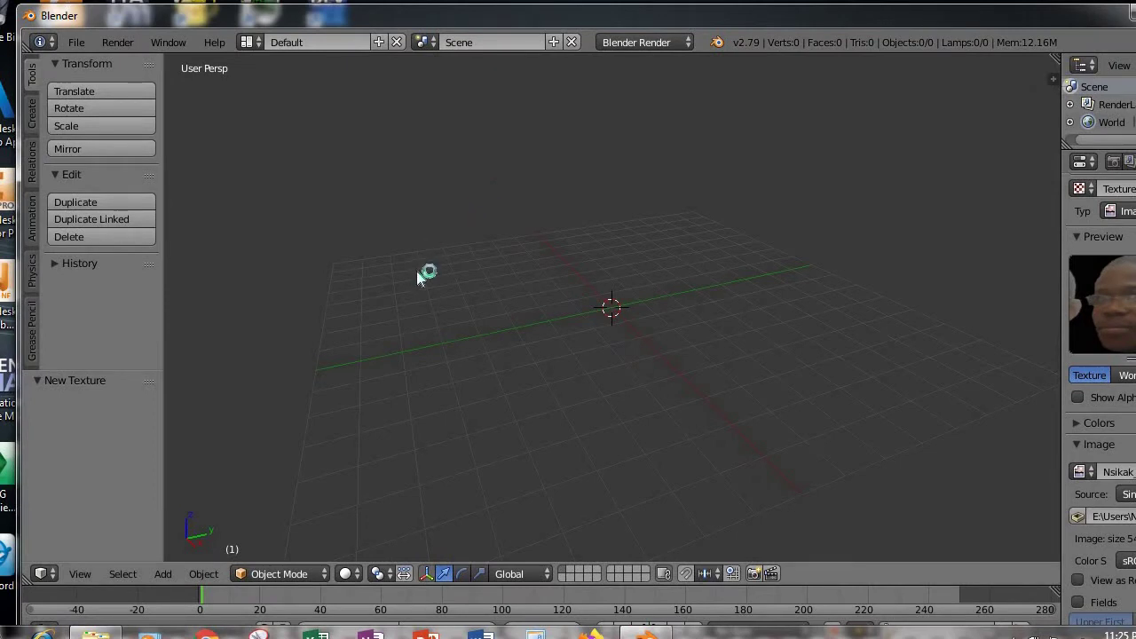
key(shift+a)
mouse_move(419, 281)
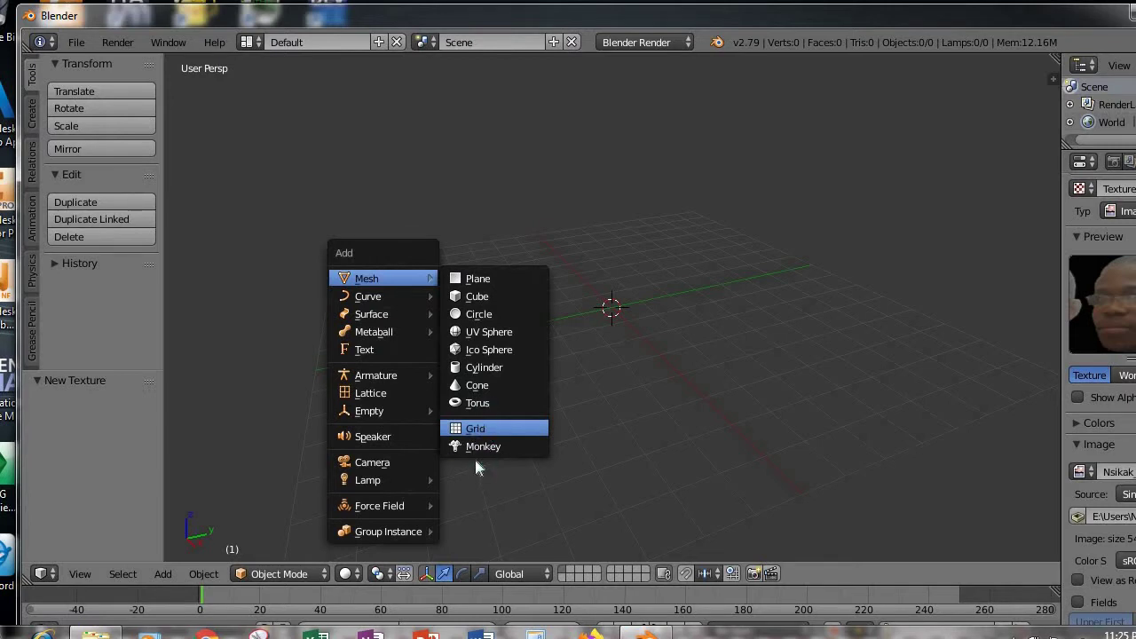
click(487, 429)
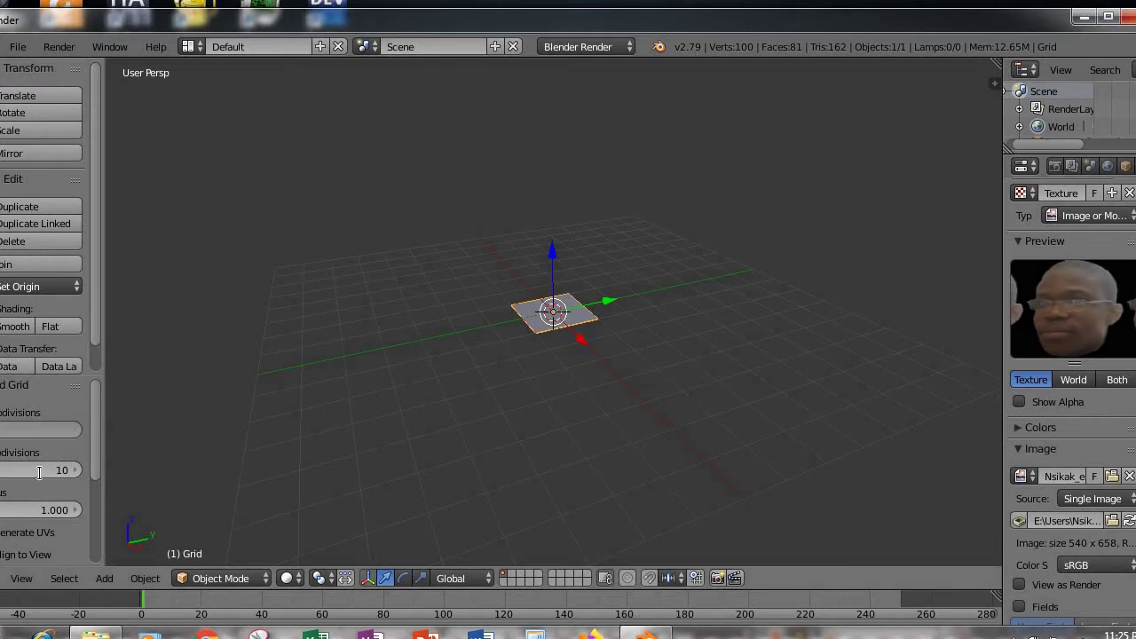
Step: Set the new grid's subdivisions to 540 in X and 658 in Y
text(540)
key(Return)
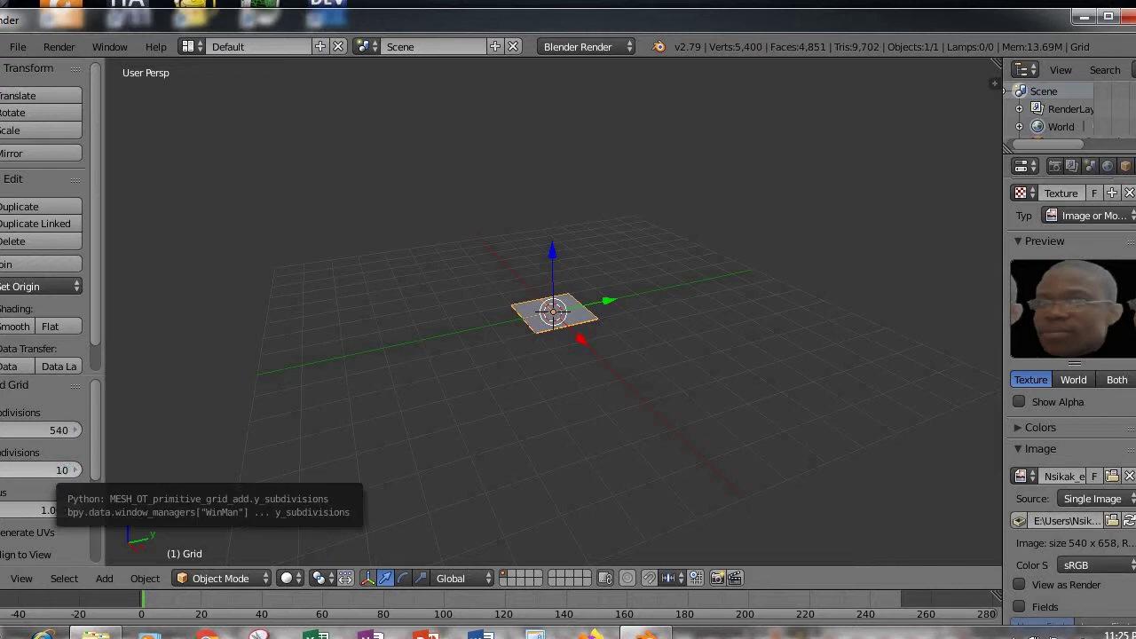
click(40, 470)
key(BackSpace)
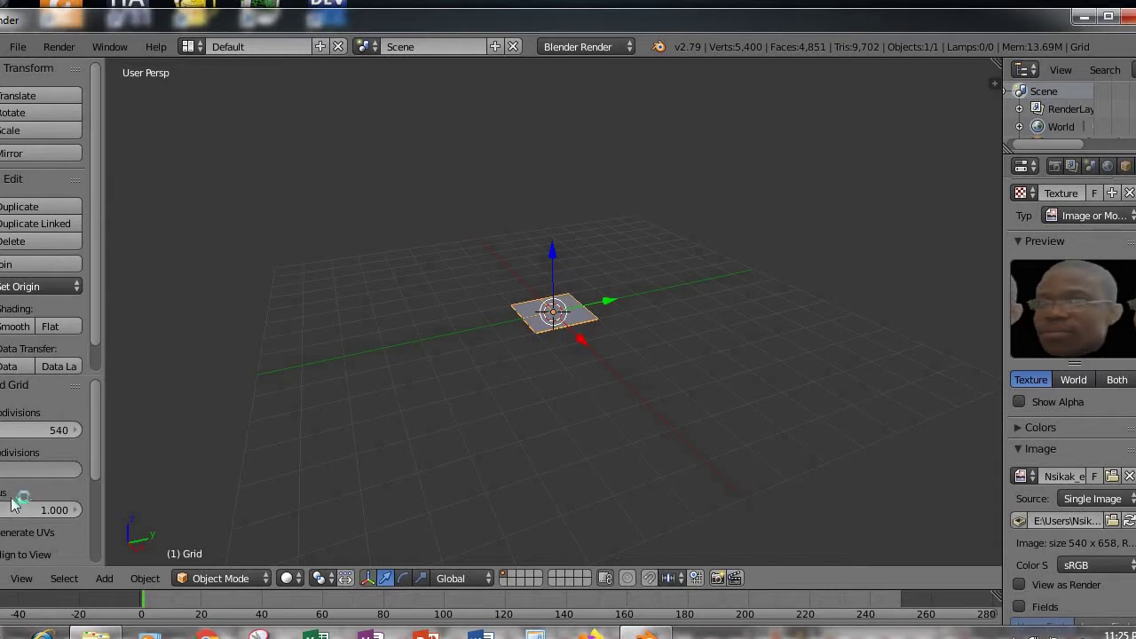
text(658)
key(Return)
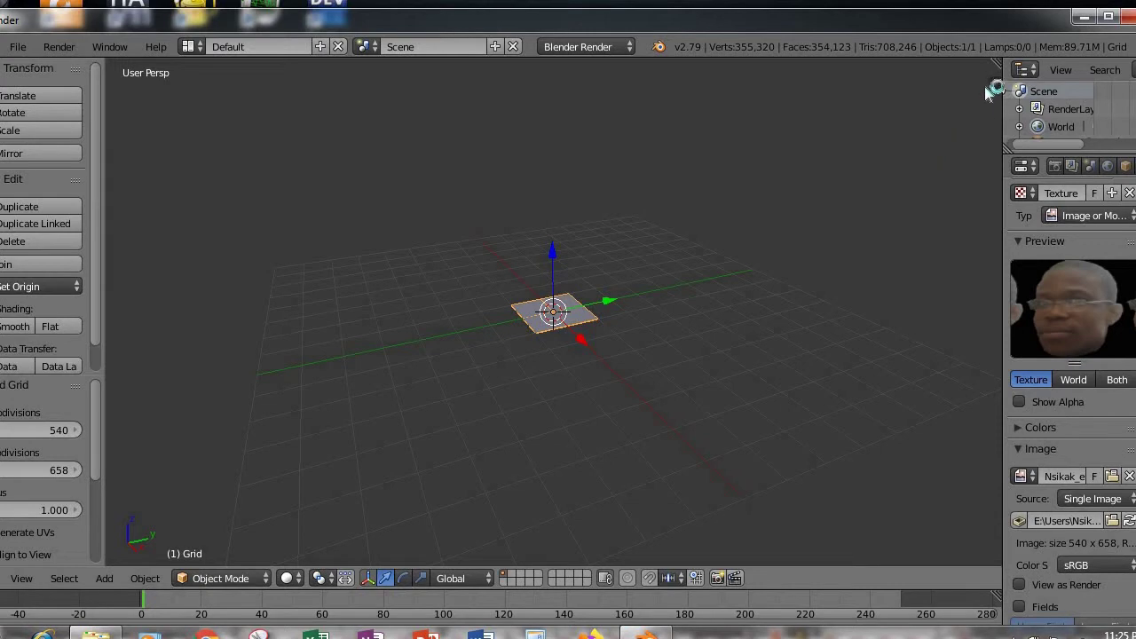
Step: Set the grid's dimensions to 540/30 in X and 658/30 in Y
key(n)
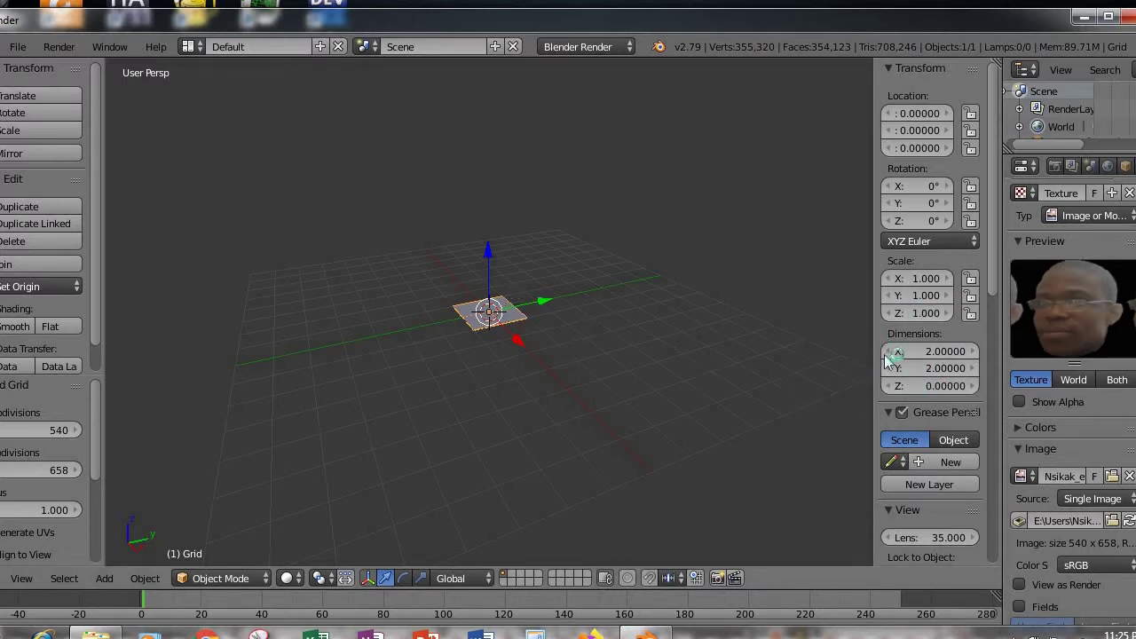
click(936, 352)
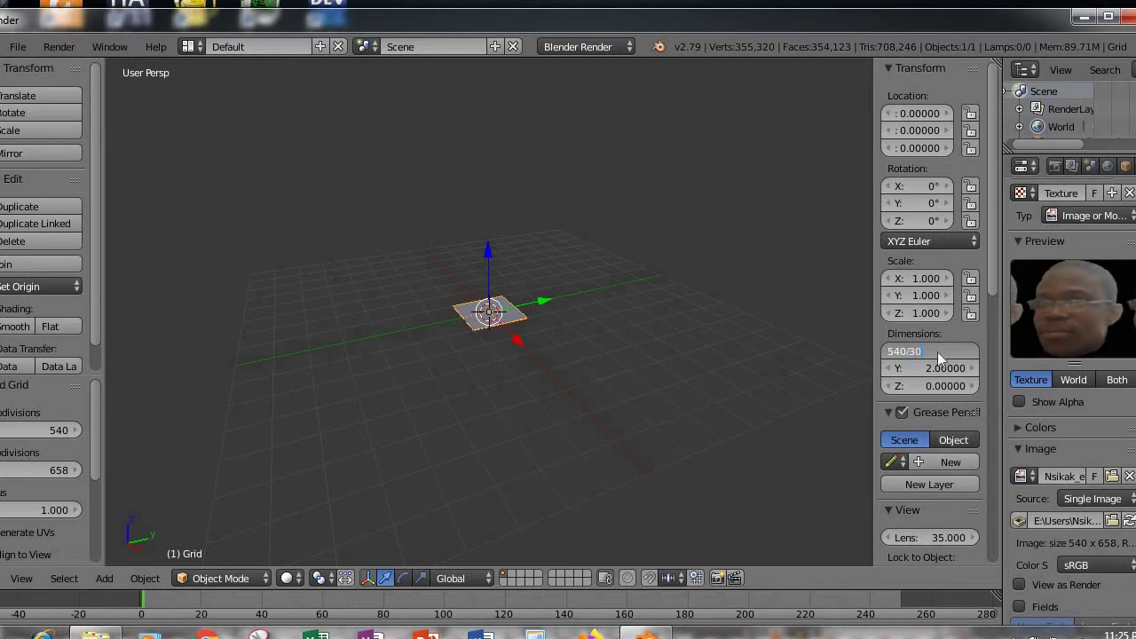
text(540/30)
key(Return)
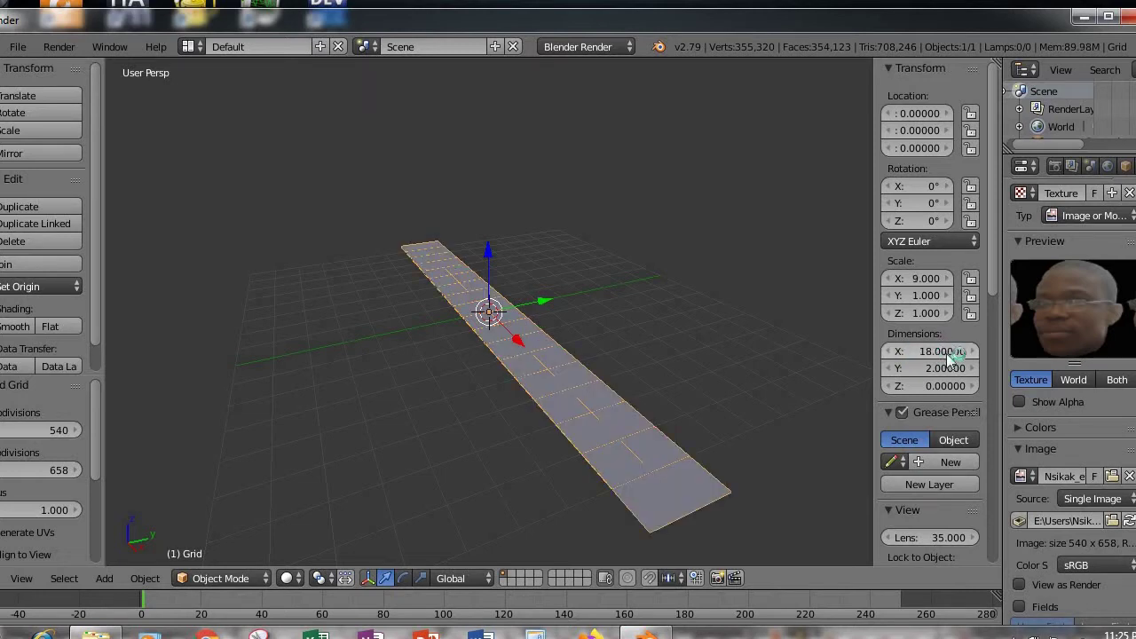
click(932, 368)
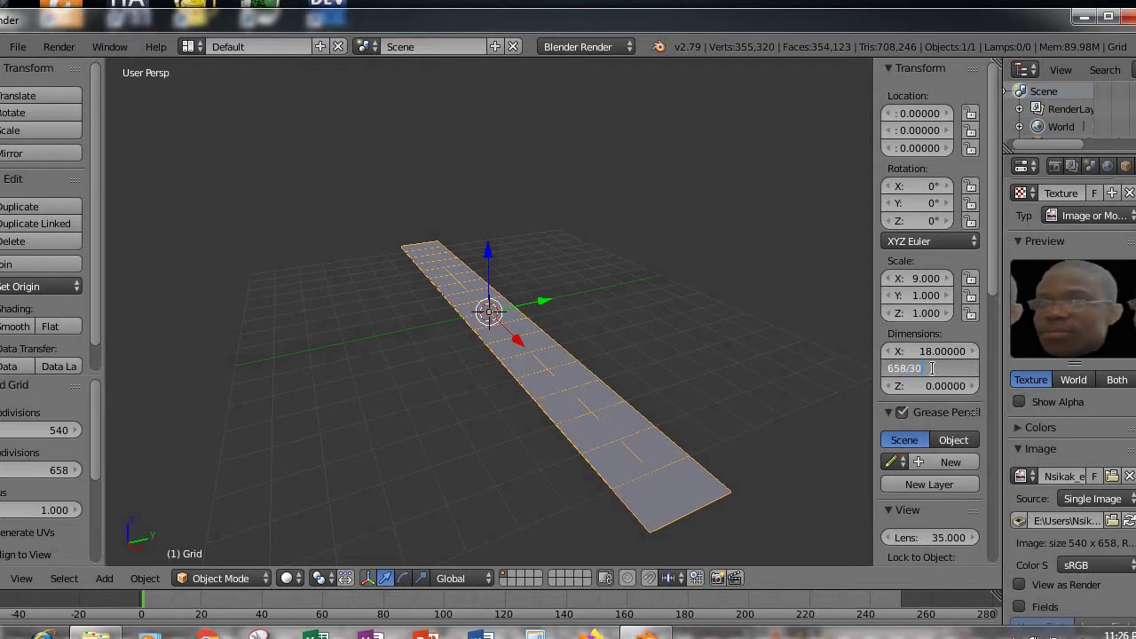
key(Return)
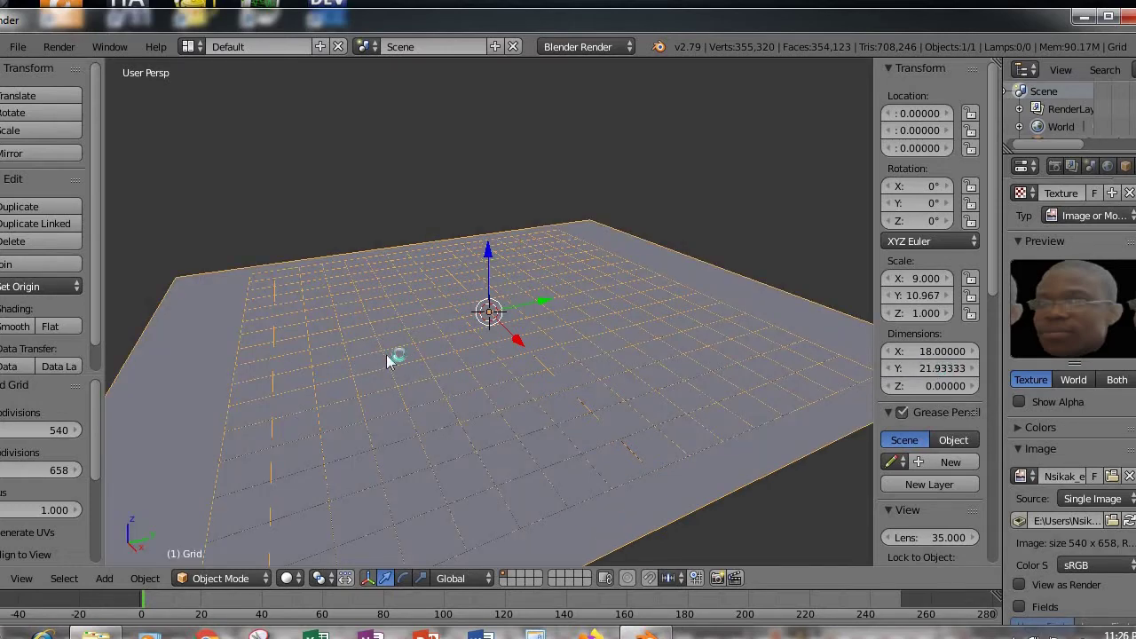
middle_drag(328, 391, 432, 413)
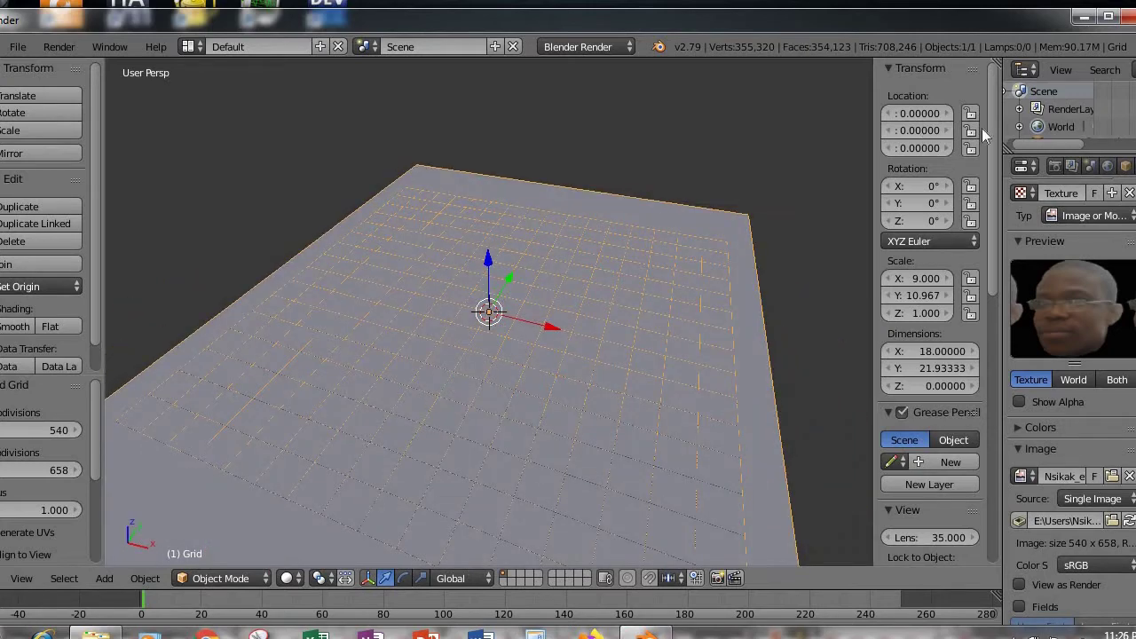
Step: Add a Displace modifier to the grid
drag(1060, 153, 1060, 175)
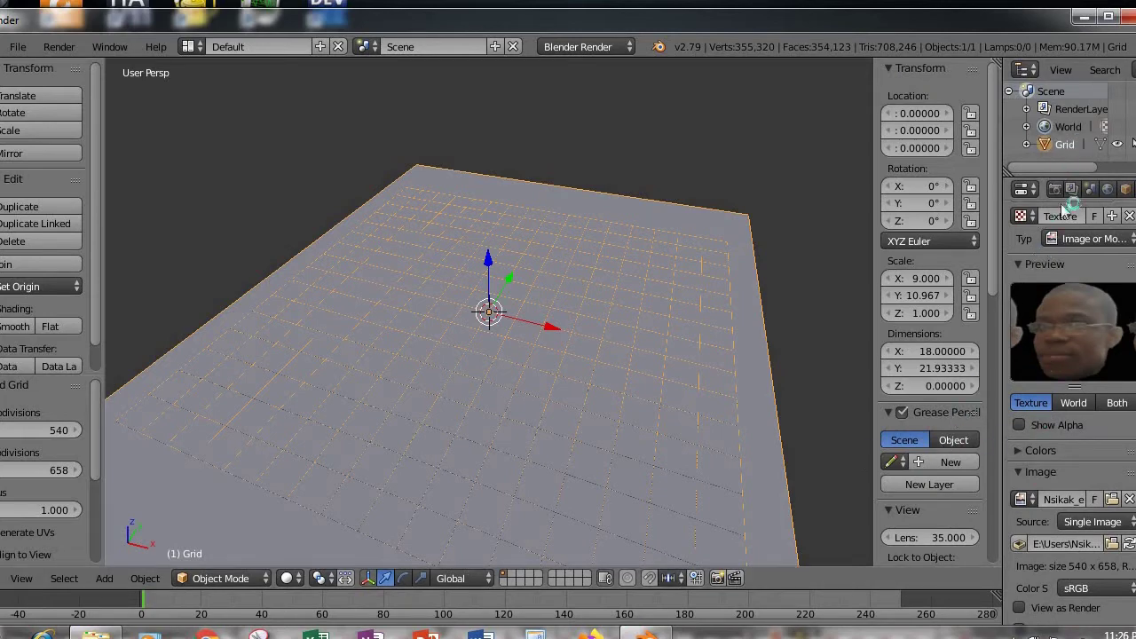
drag(995, 210, 969, 209)
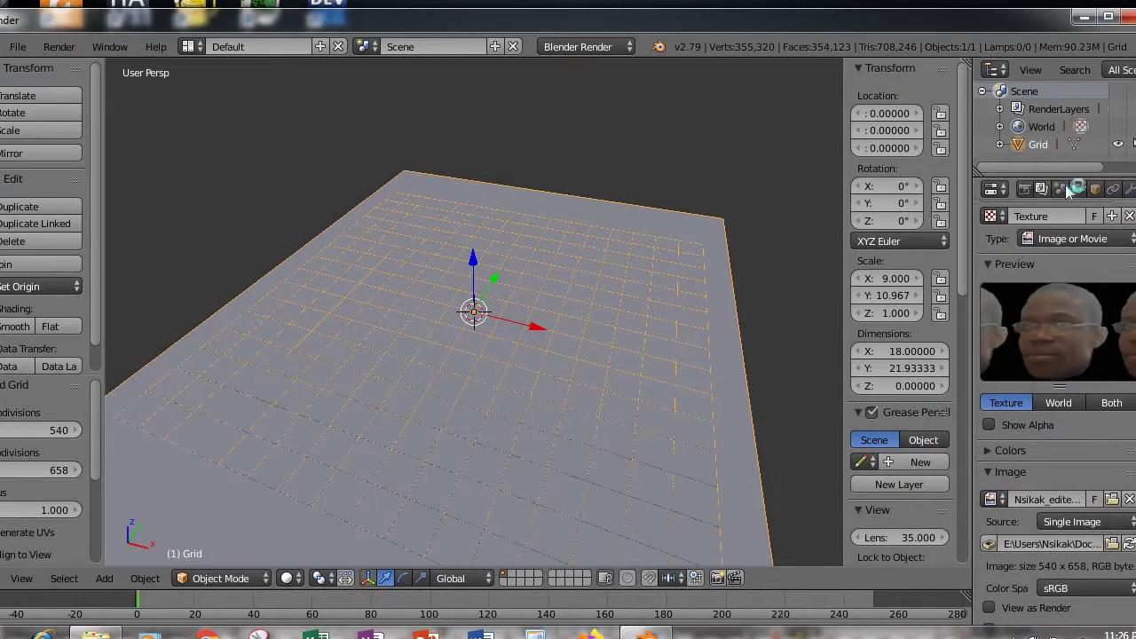
click(1130, 189)
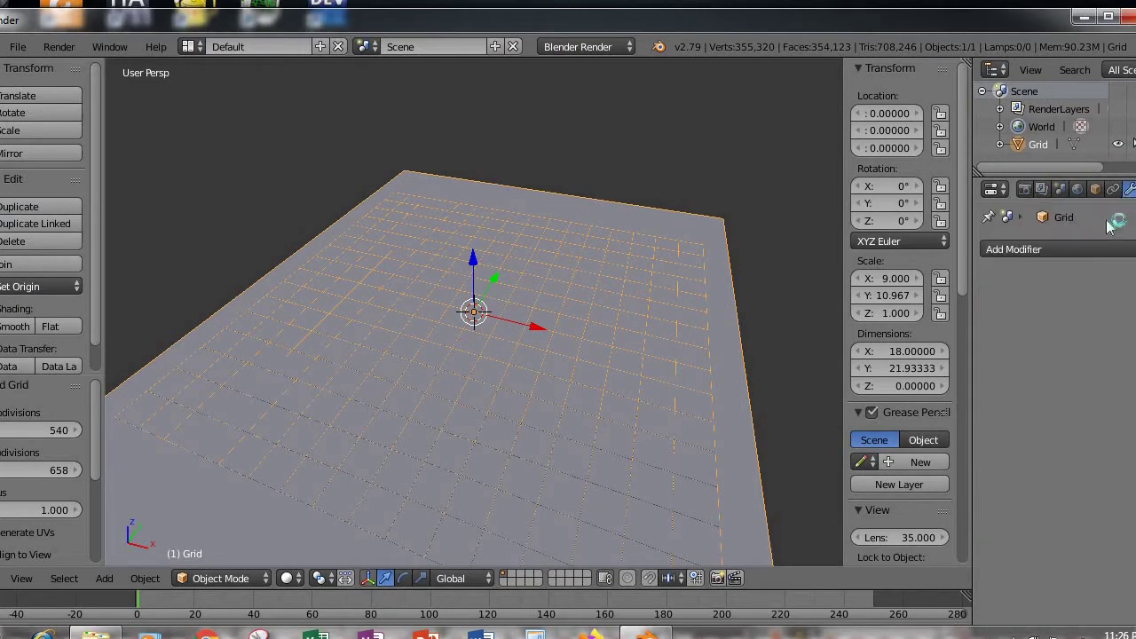
click(1064, 251)
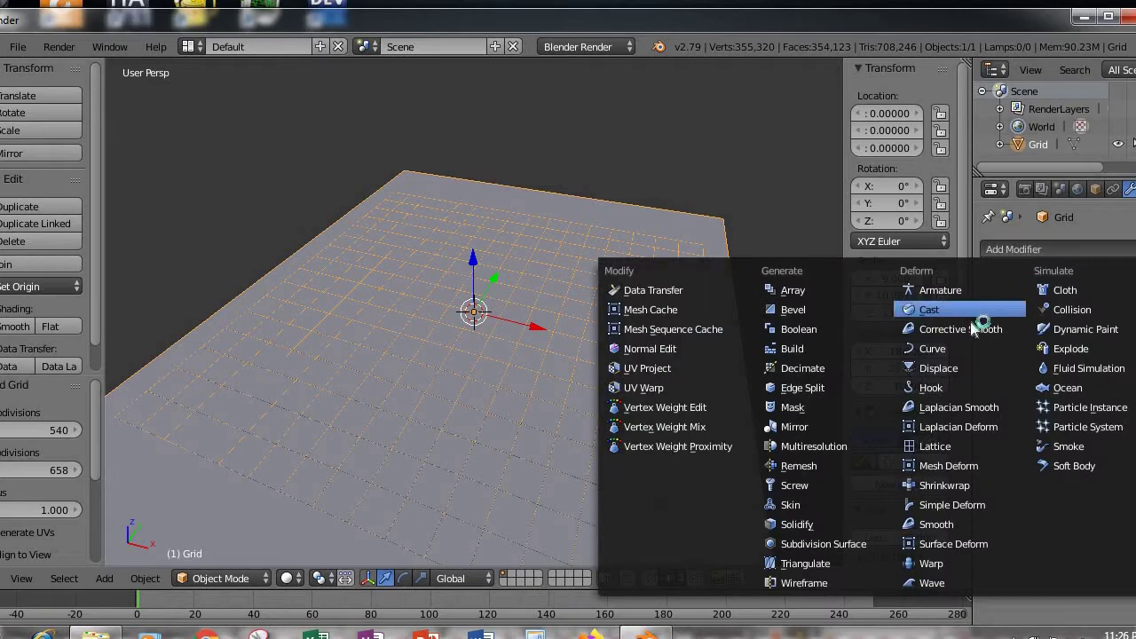
click(953, 370)
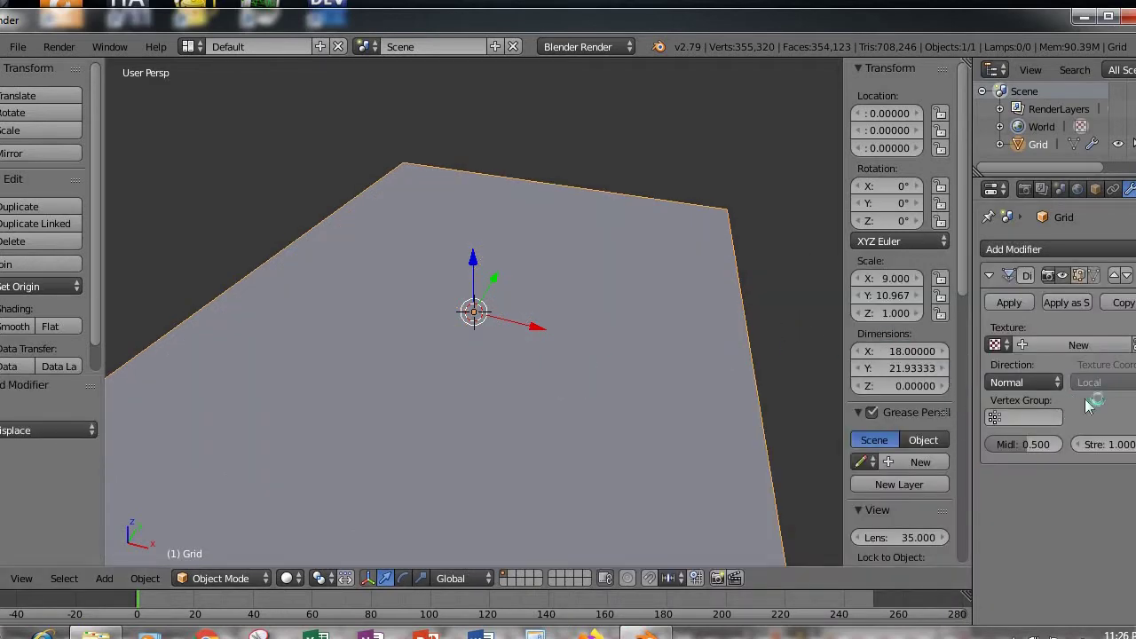
Step: Assign the portrait image texture to the grid's Displace modifier and set its strength to 2.5
click(995, 344)
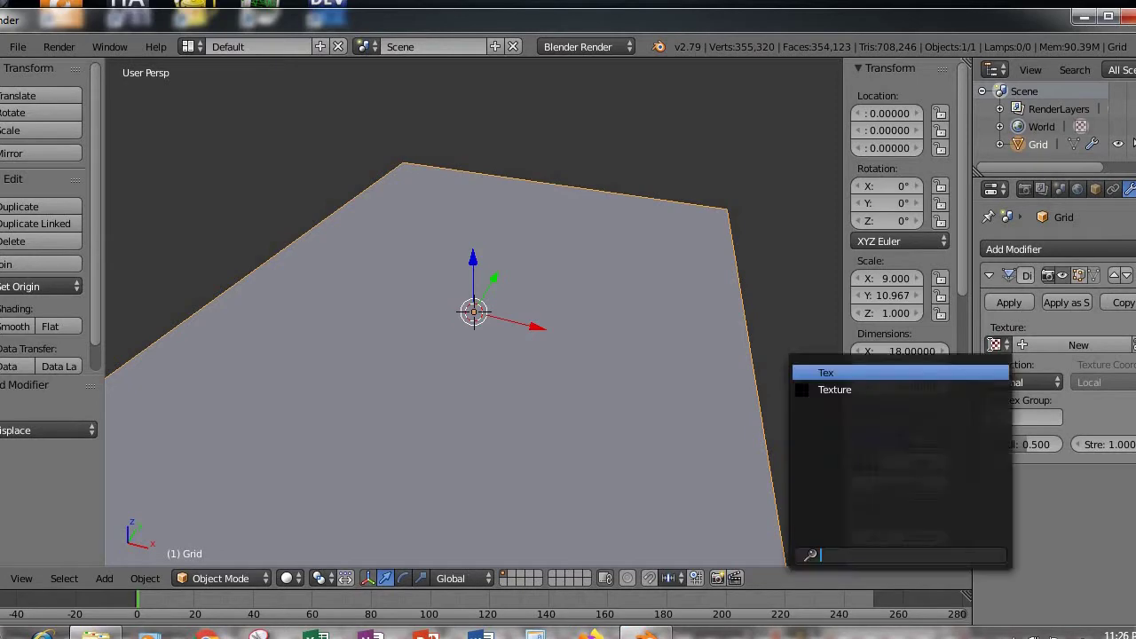
click(931, 392)
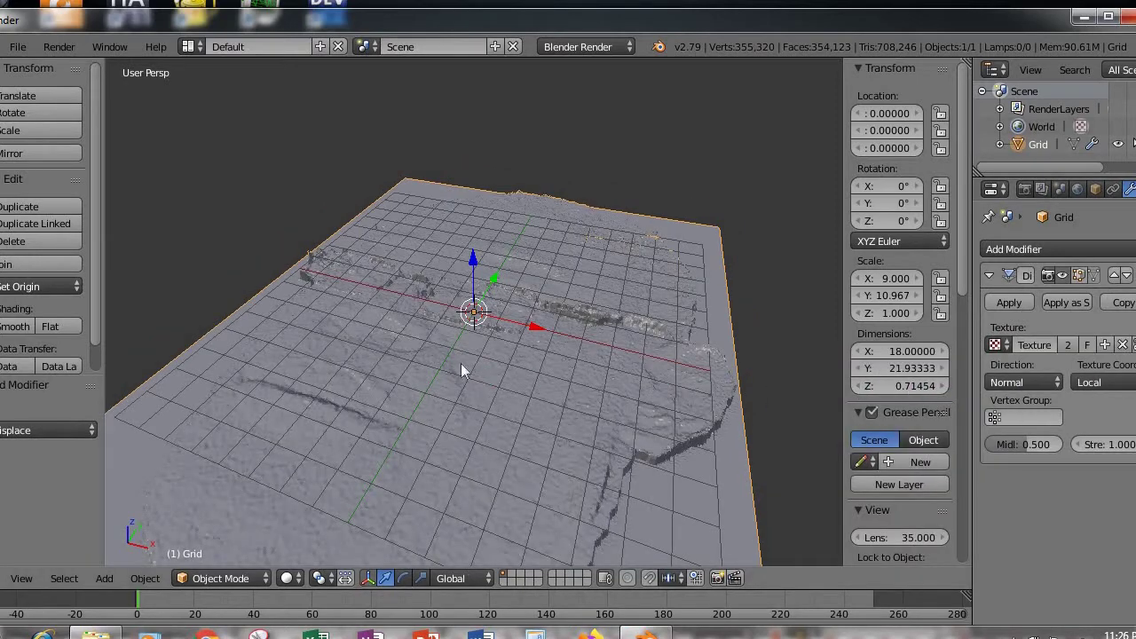
scroll(456, 355, down, 2)
middle_drag(431, 385, 464, 423)
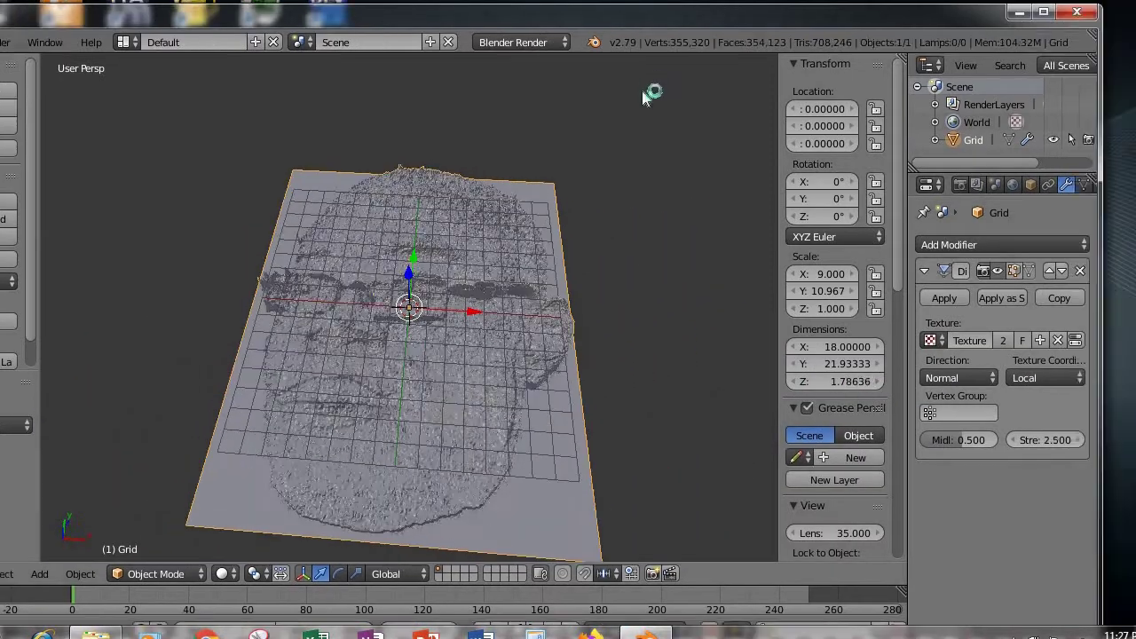
Step: Import the 50Cent Face coin model into the scene as an STL file
drag(626, 18, 725, 7)
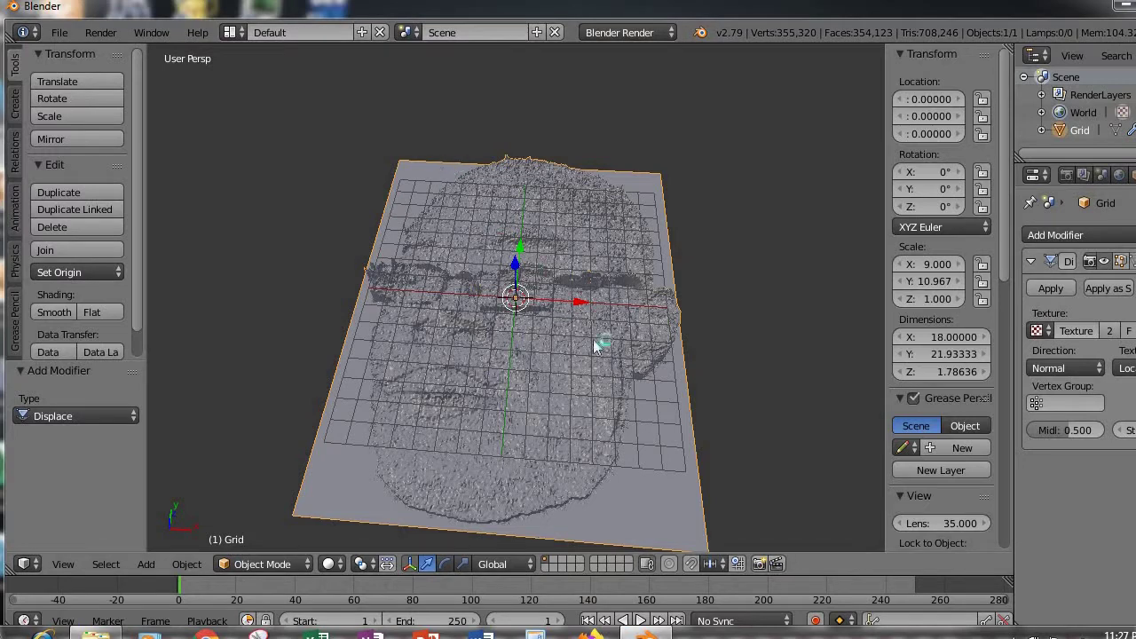
click(56, 34)
mouse_move(172, 379)
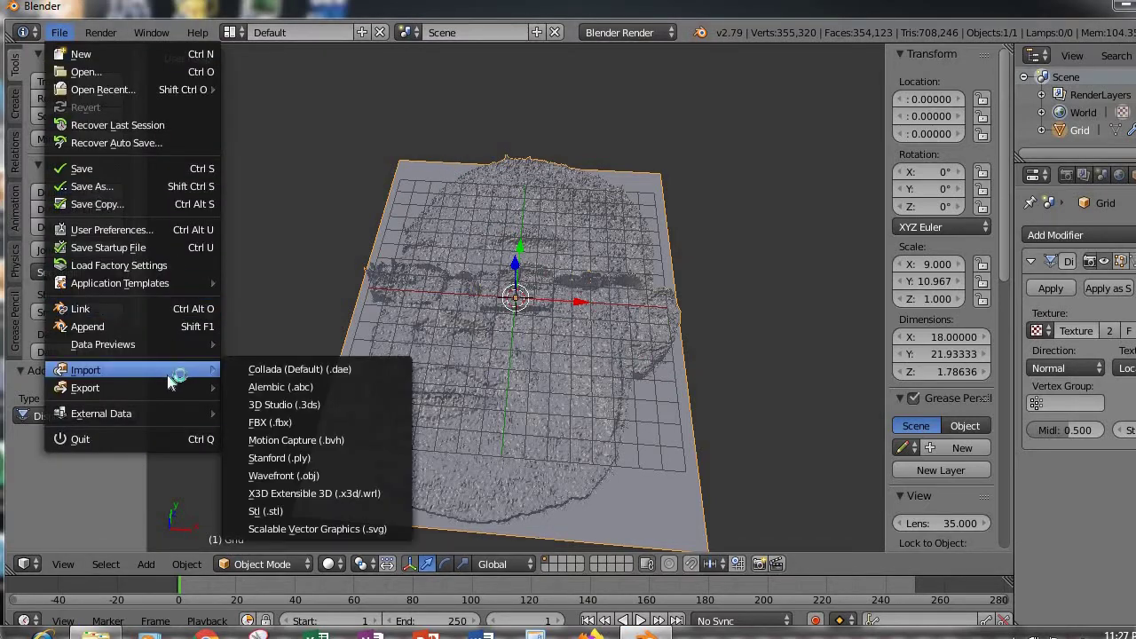
click(301, 511)
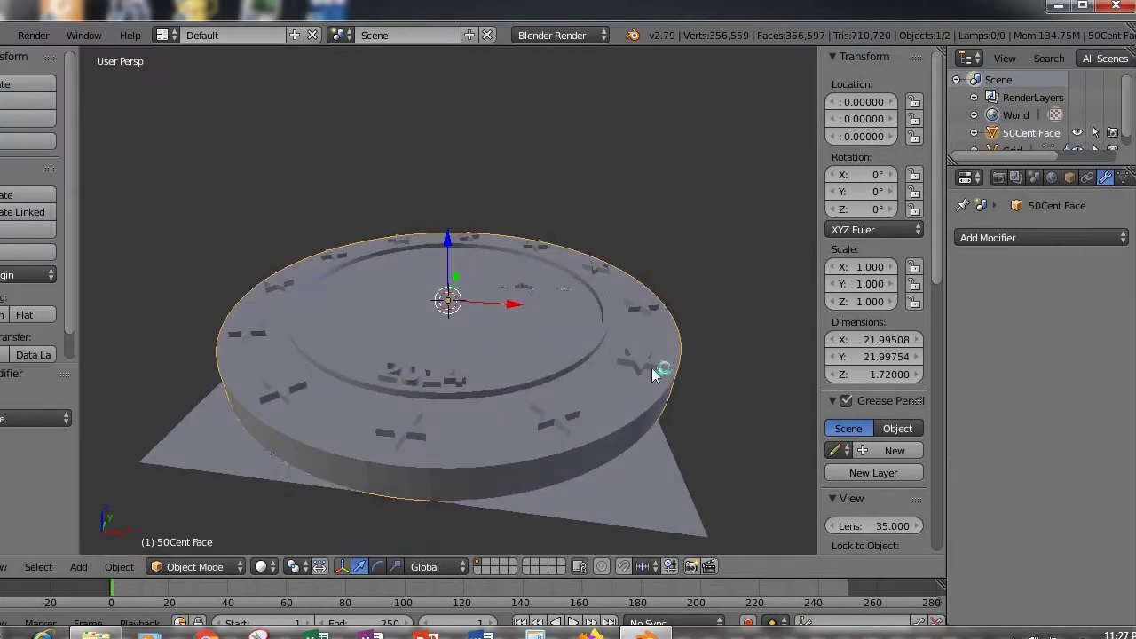
mouse_move(652, 373)
middle_down()
mouse_move(672, 380)
mouse_move(636, 358)
mouse_move(641, 382)
mouse_move(633, 345)
mouse_move(637, 390)
mouse_move(659, 394)
middle_up()
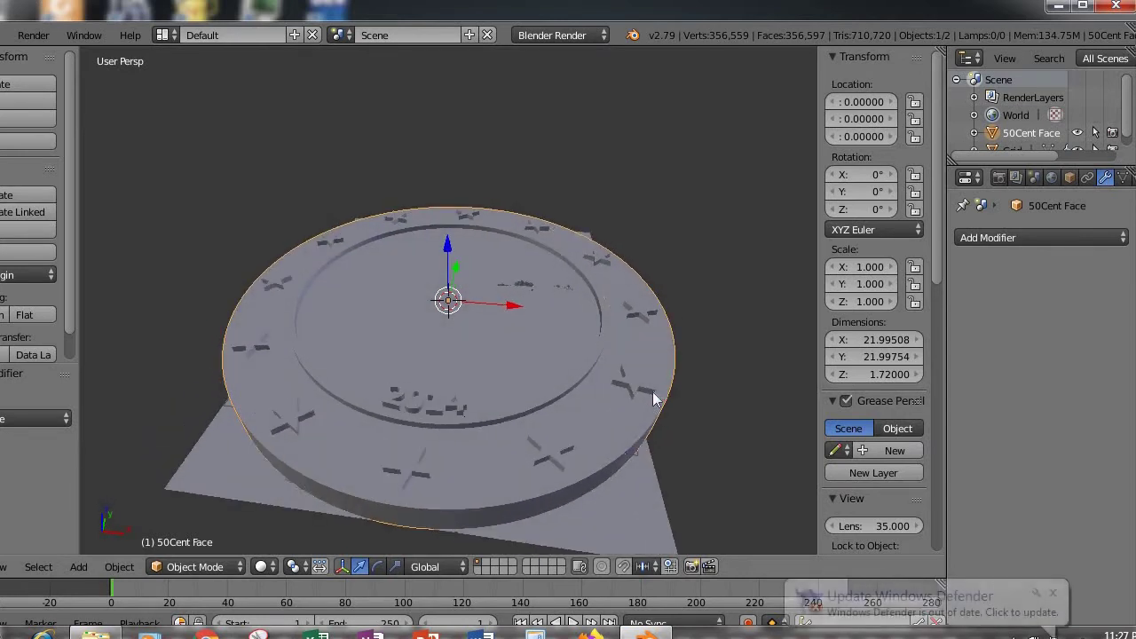
click(1053, 593)
middle_drag(639, 355, 609, 328)
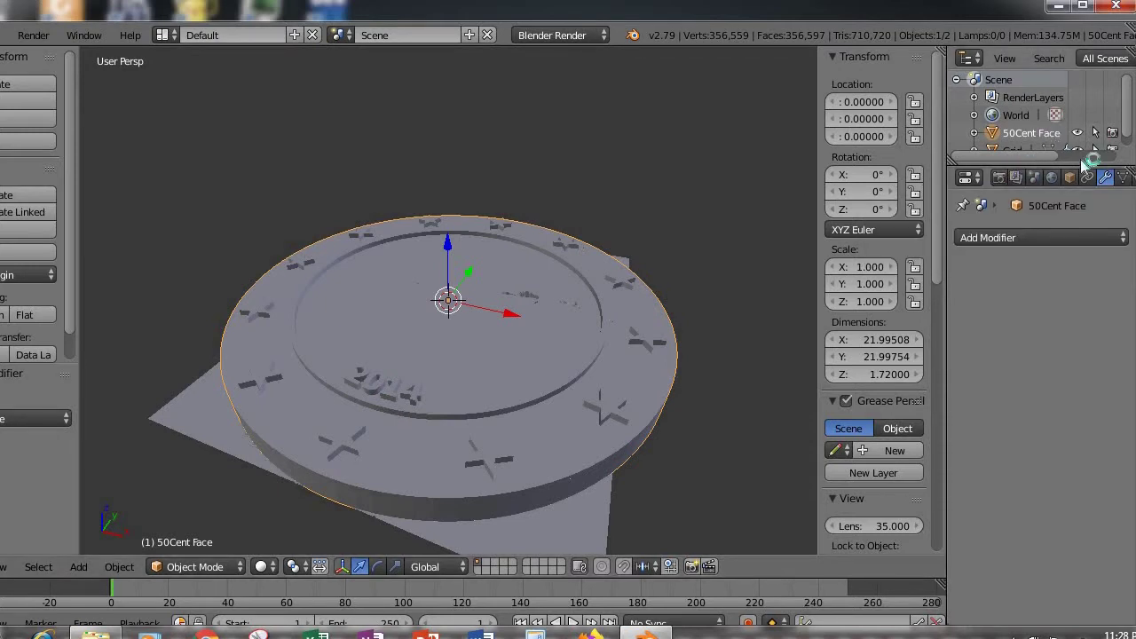
Step: Lower the imported coin beneath the face relief by setting its Z location to -1.4
drag(1058, 209, 1064, 188)
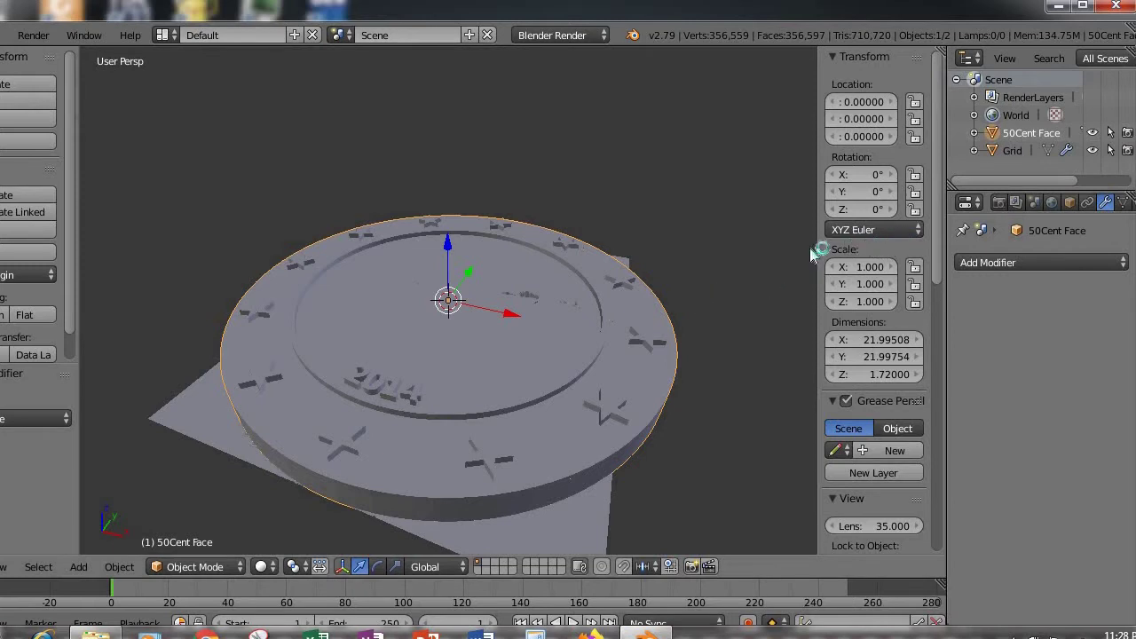
click(861, 137)
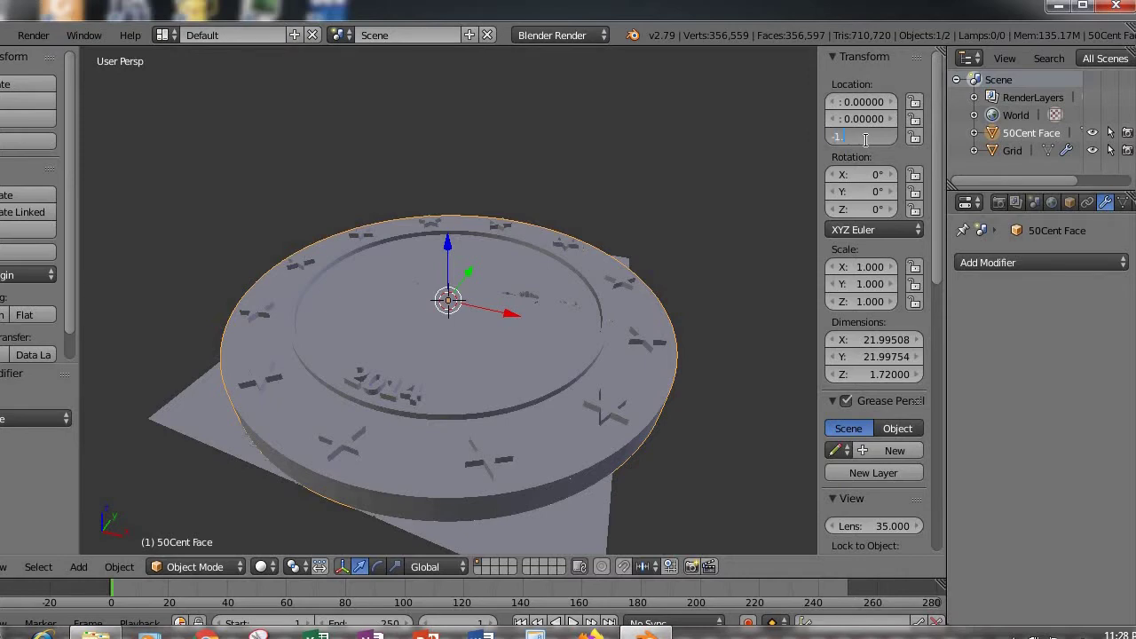
key(Return)
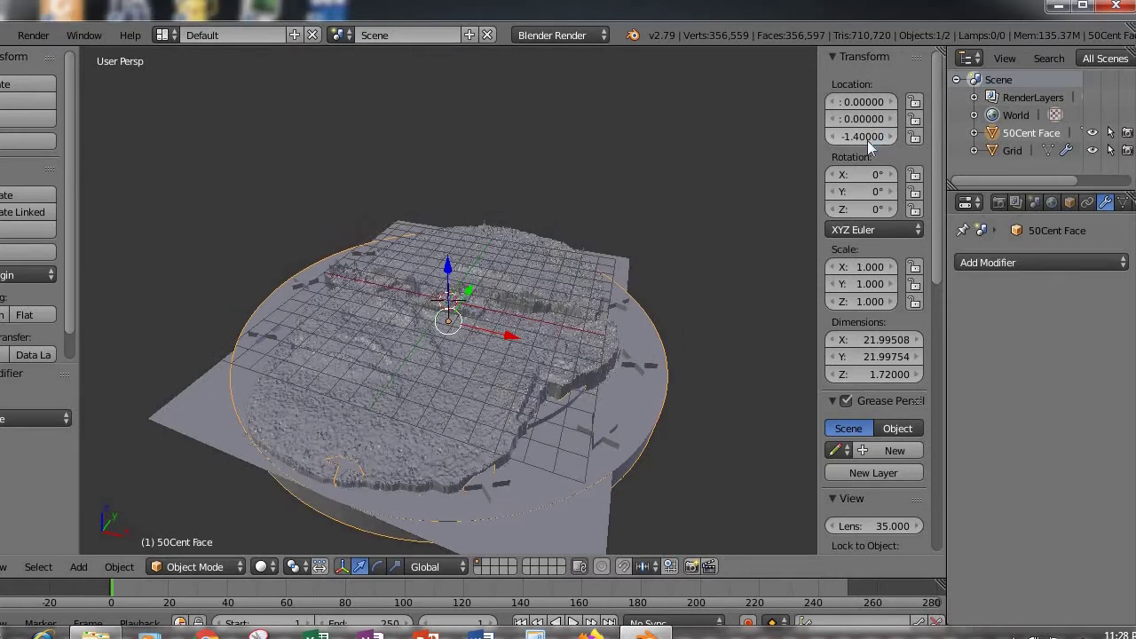
middle_drag(390, 429, 355, 474)
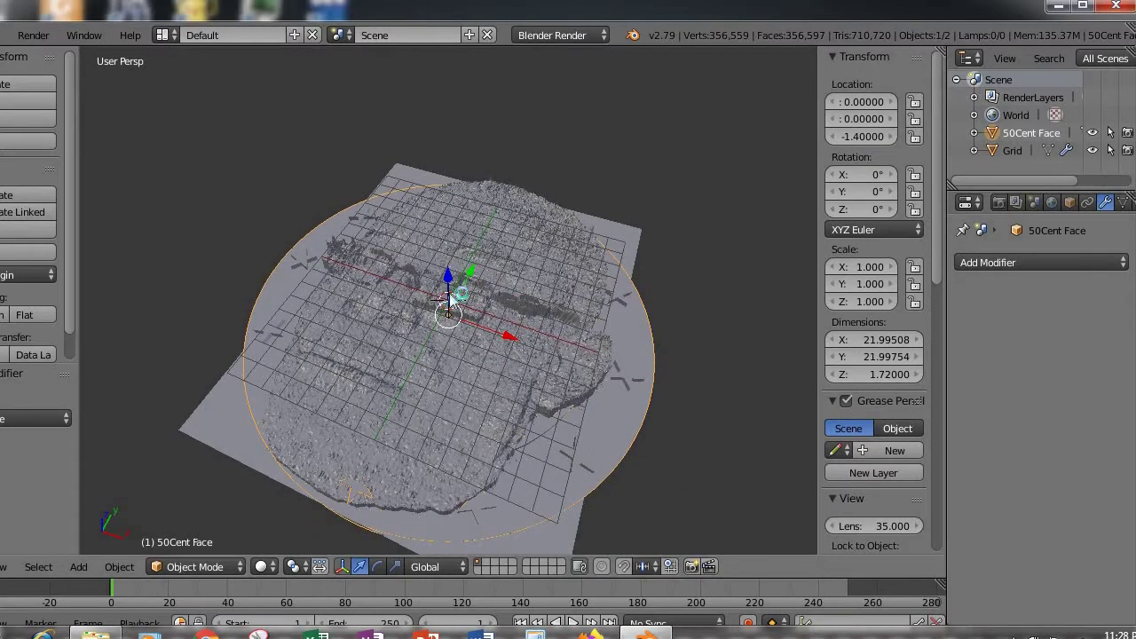
Step: Scale the face relief grid's X and Y dimensions by 0.8, to 14.4 and 17.54664
middle_drag(518, 411, 519, 385)
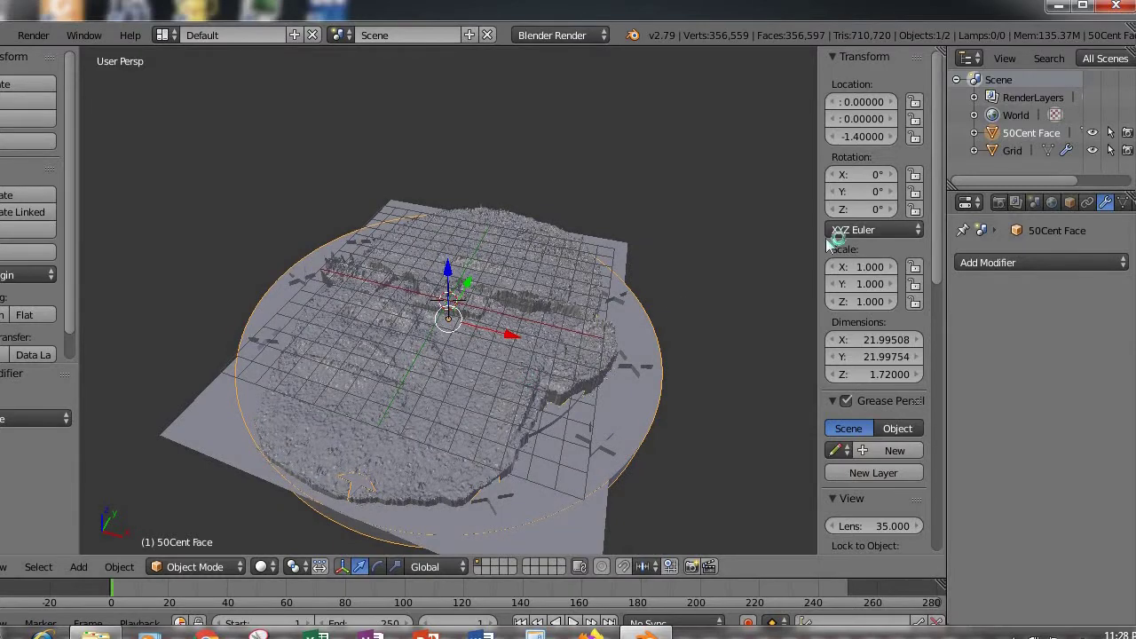
click(1012, 151)
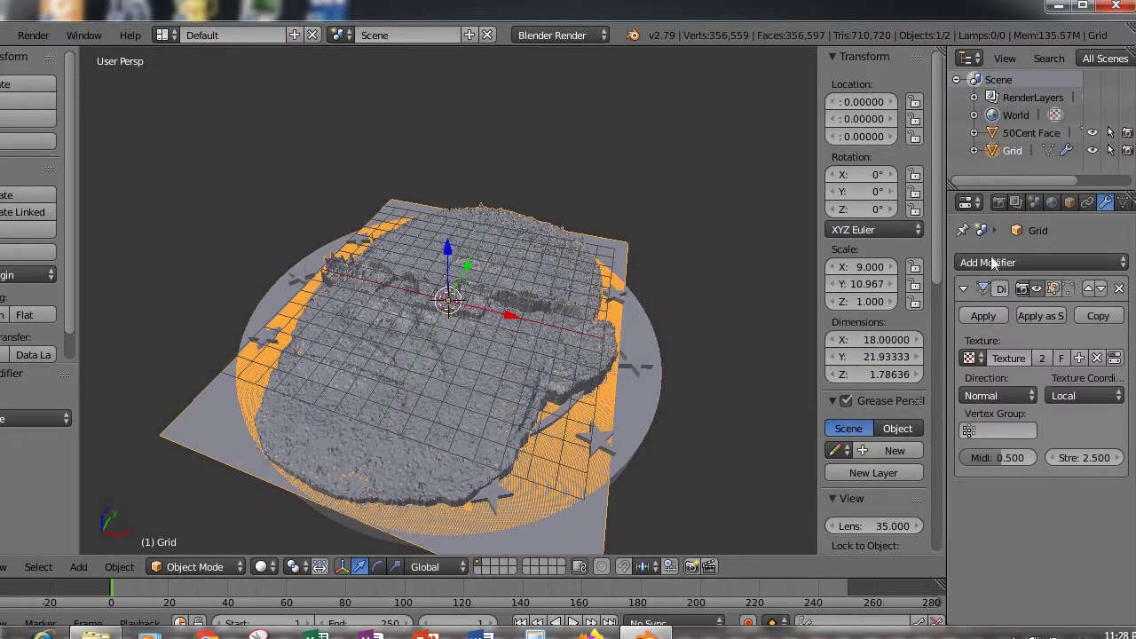
click(874, 340)
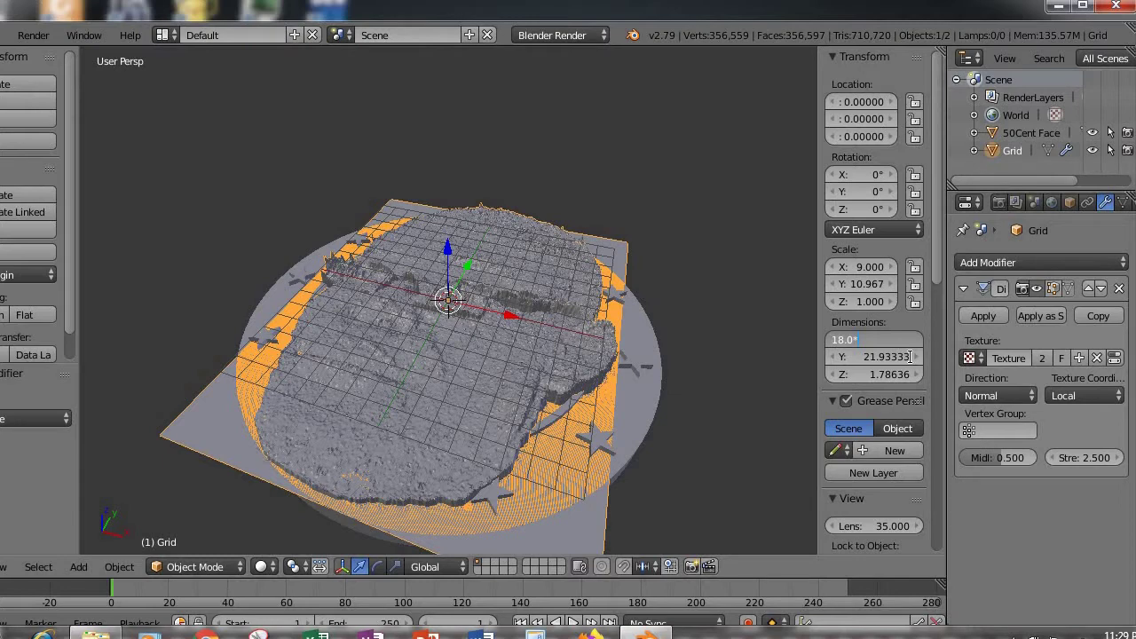
key(Return)
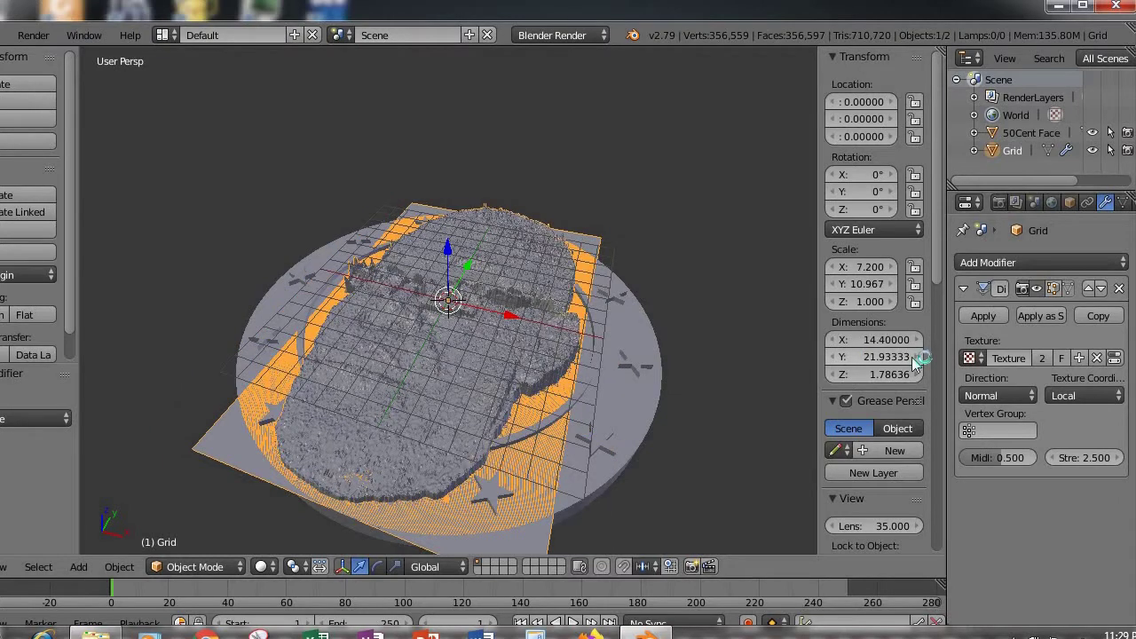
click(901, 355)
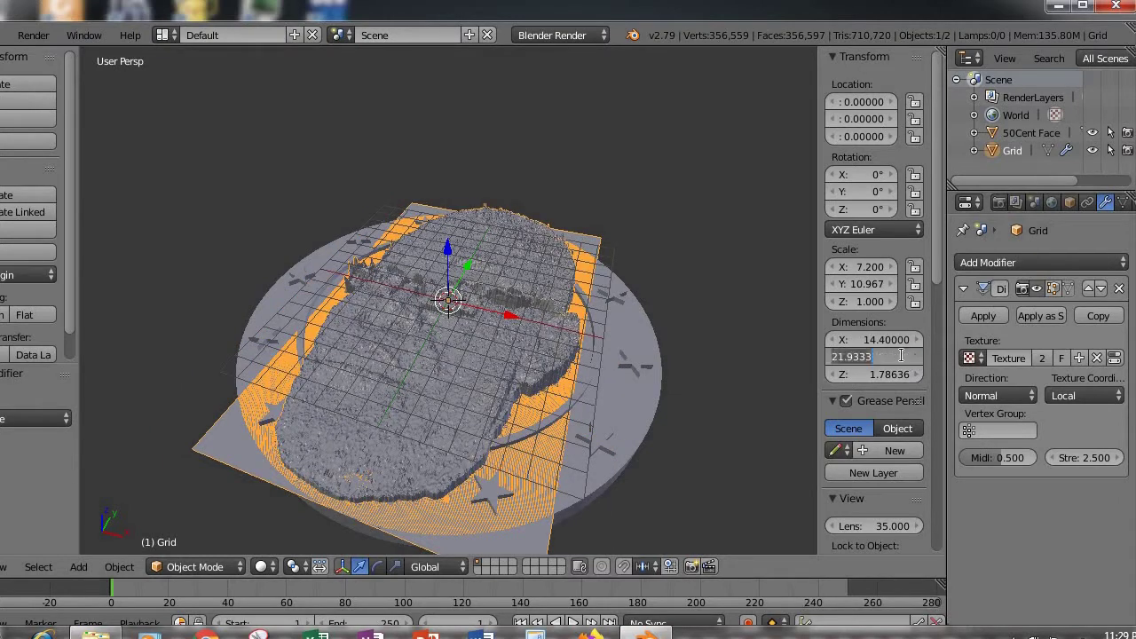
click(901, 354)
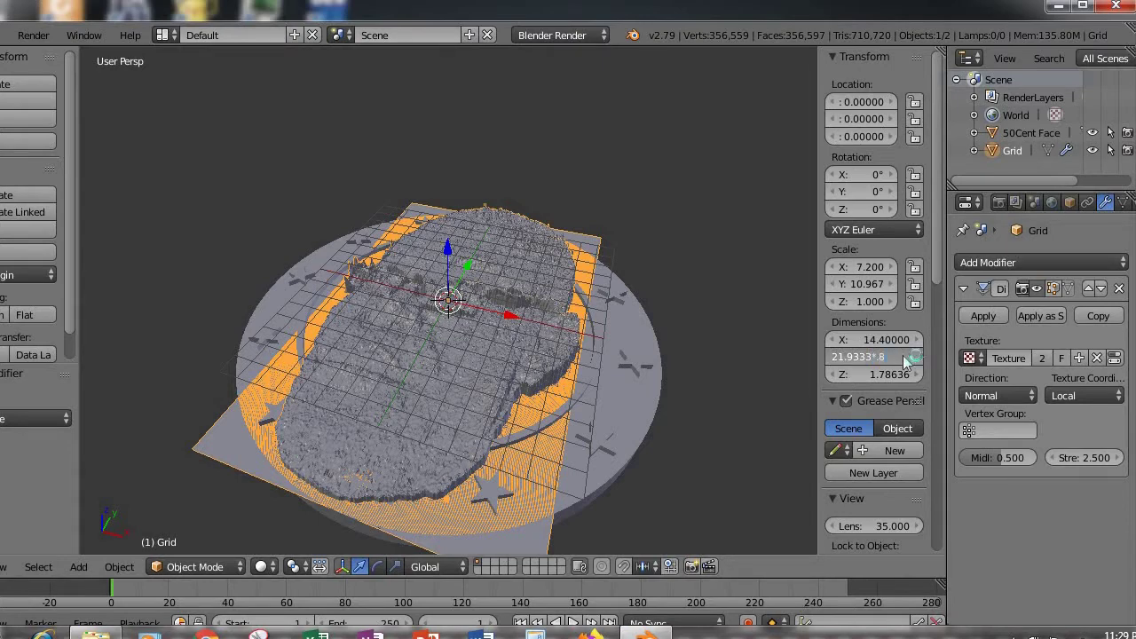
key(Return)
mouse_move(456, 395)
middle_down()
mouse_move(433, 473)
mouse_move(462, 416)
middle_up()
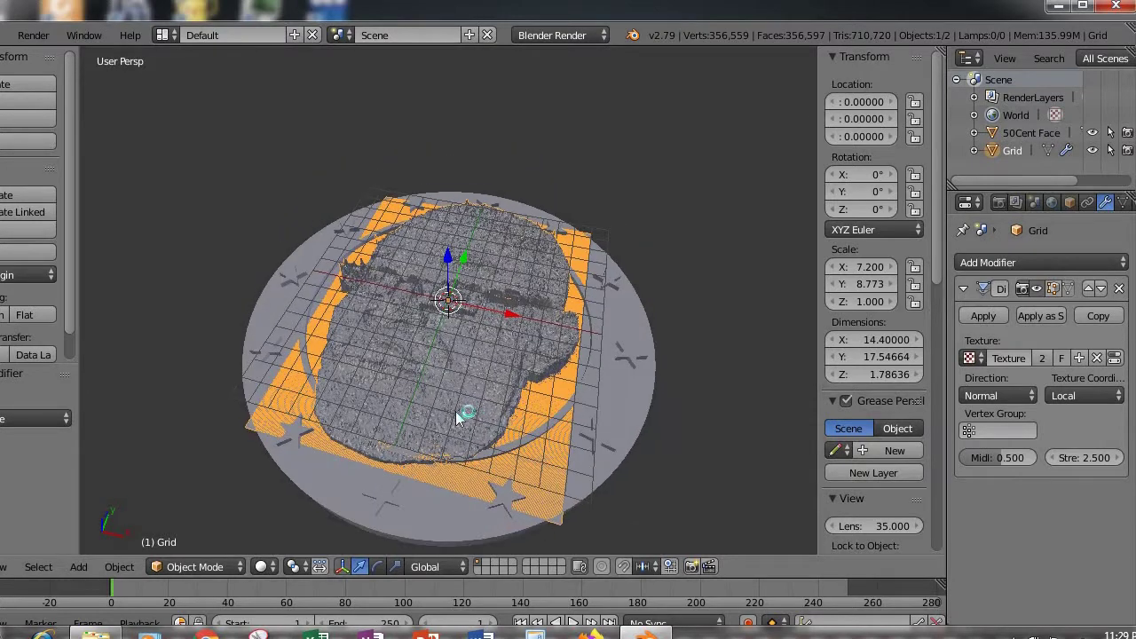
Step: Reduce the grid's X and Y dimensions by another factor of 0.8, to 11.52 and 14.03728
click(883, 340)
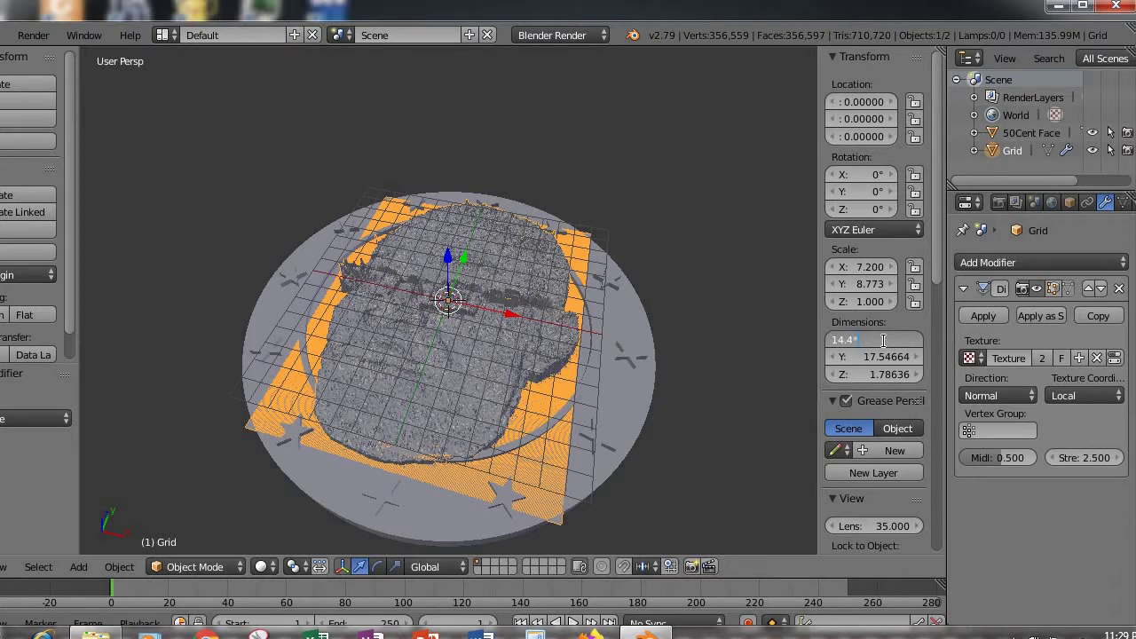
text(*.8)
key(Return)
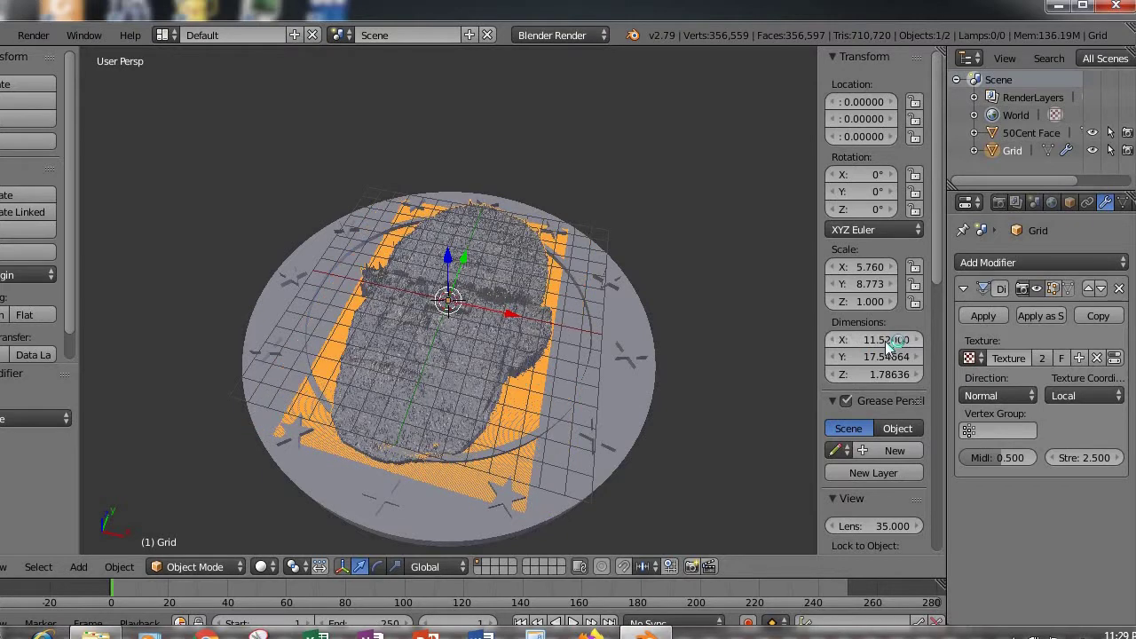
click(879, 356)
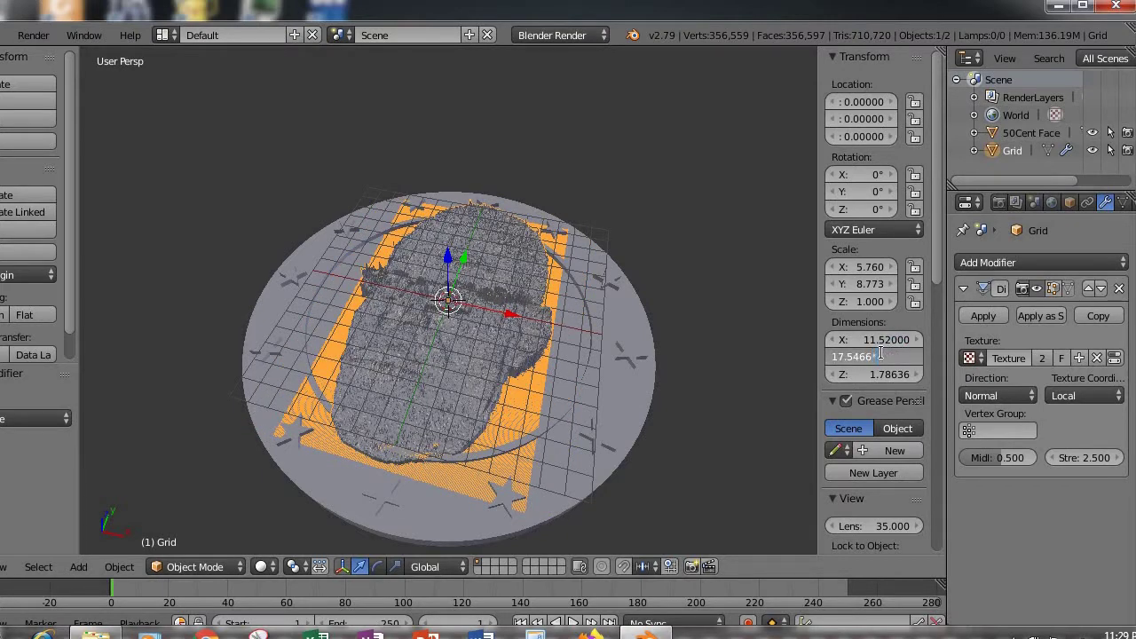
text(*.8)
key(Return)
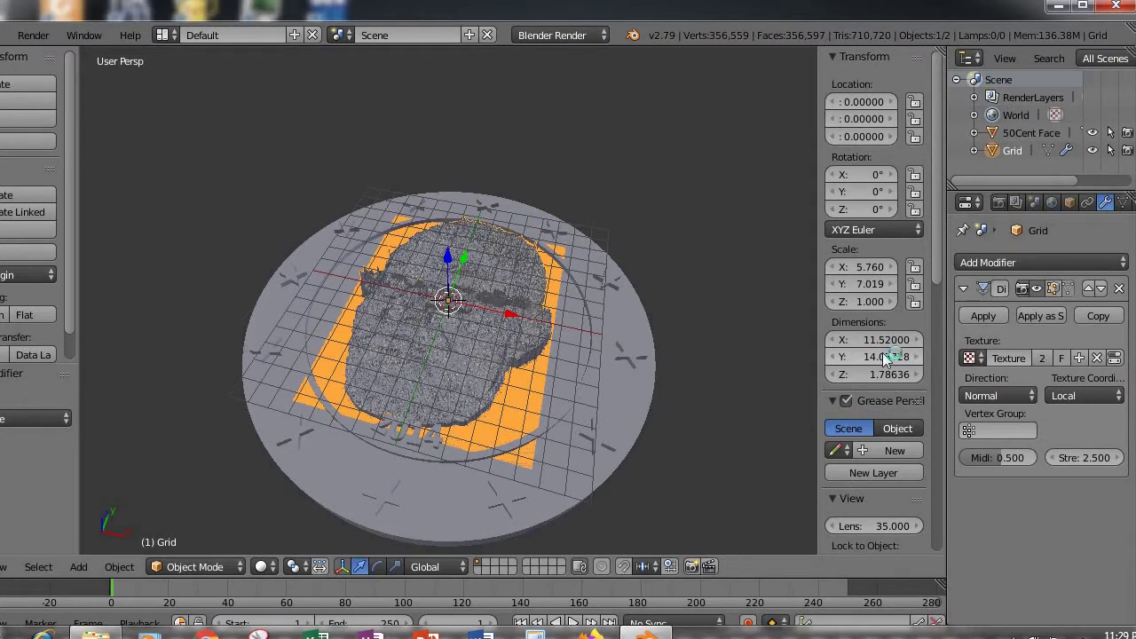
middle_drag(459, 370, 418, 435)
scroll(399, 443, up, 2)
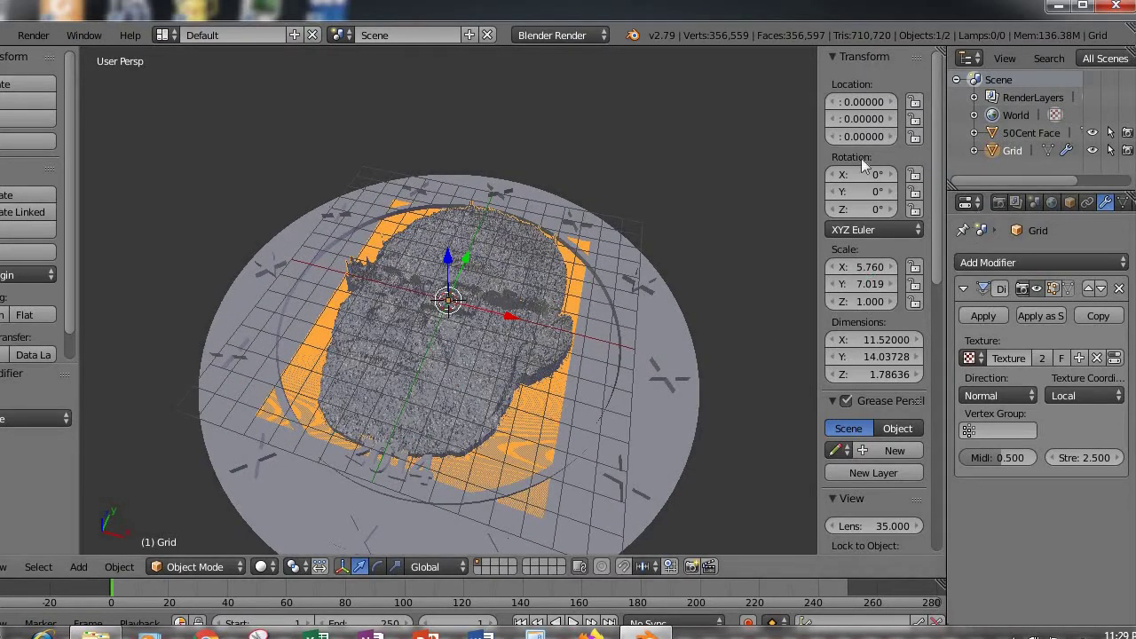
Step: Shift the face relief on the coin by setting the grid's Y location to 0.6
mouse_move(814, 121)
mouse_down()
mouse_move(785, 122)
mouse_move(803, 124)
mouse_up()
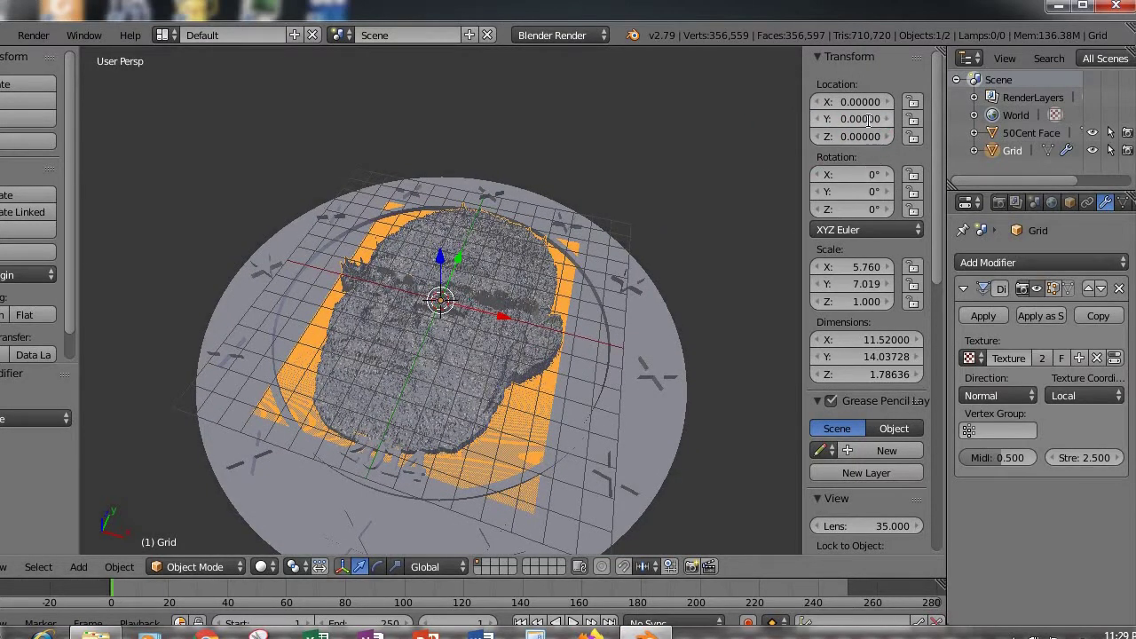
click(868, 121)
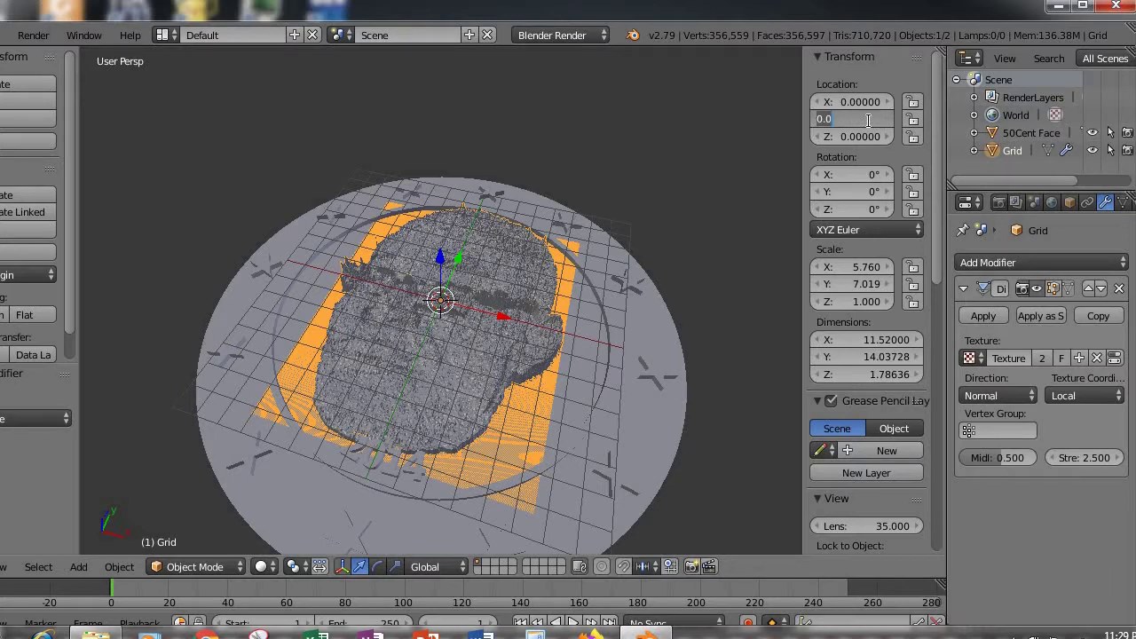
text(.6)
key(Return)
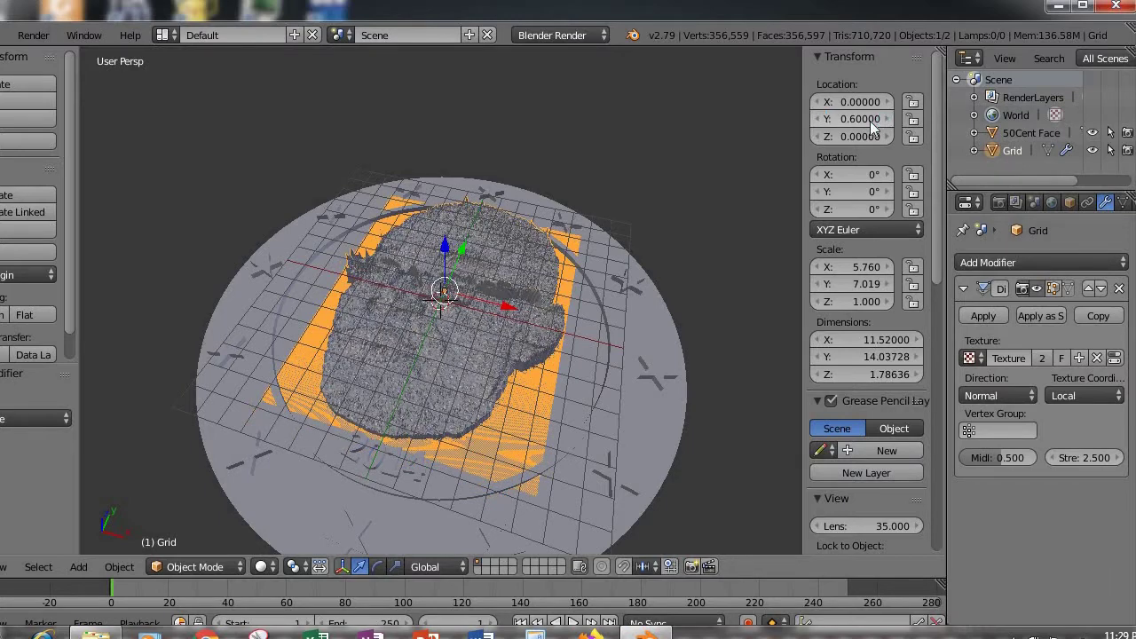
Step: Export the face coin model as an STL file
middle_drag(444, 375, 486, 415)
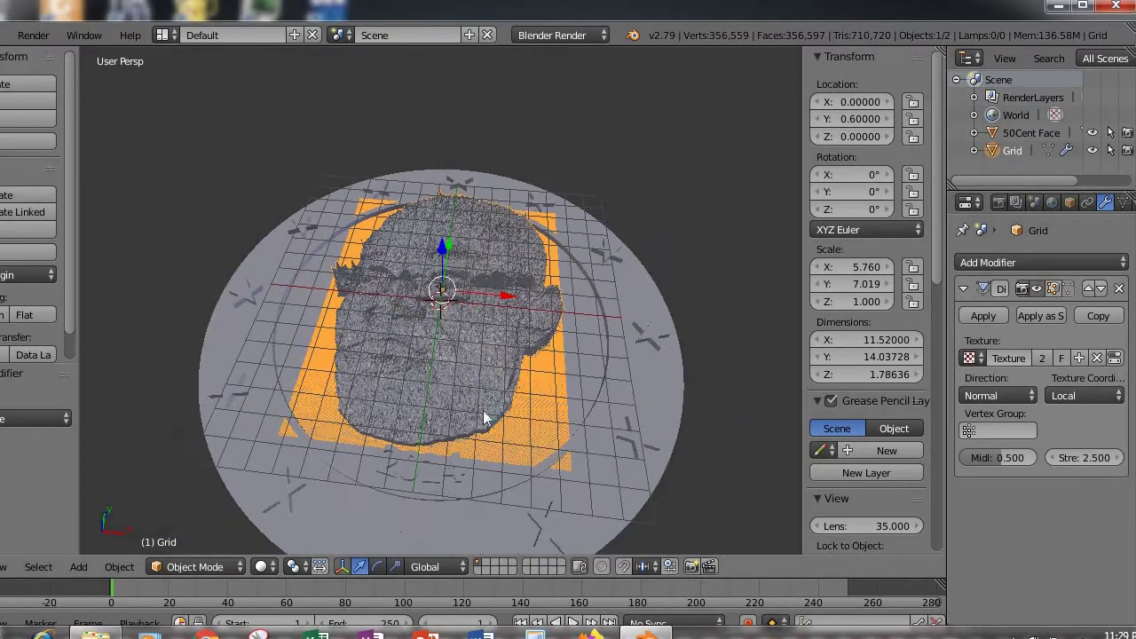
middle_drag(580, 426, 477, 410)
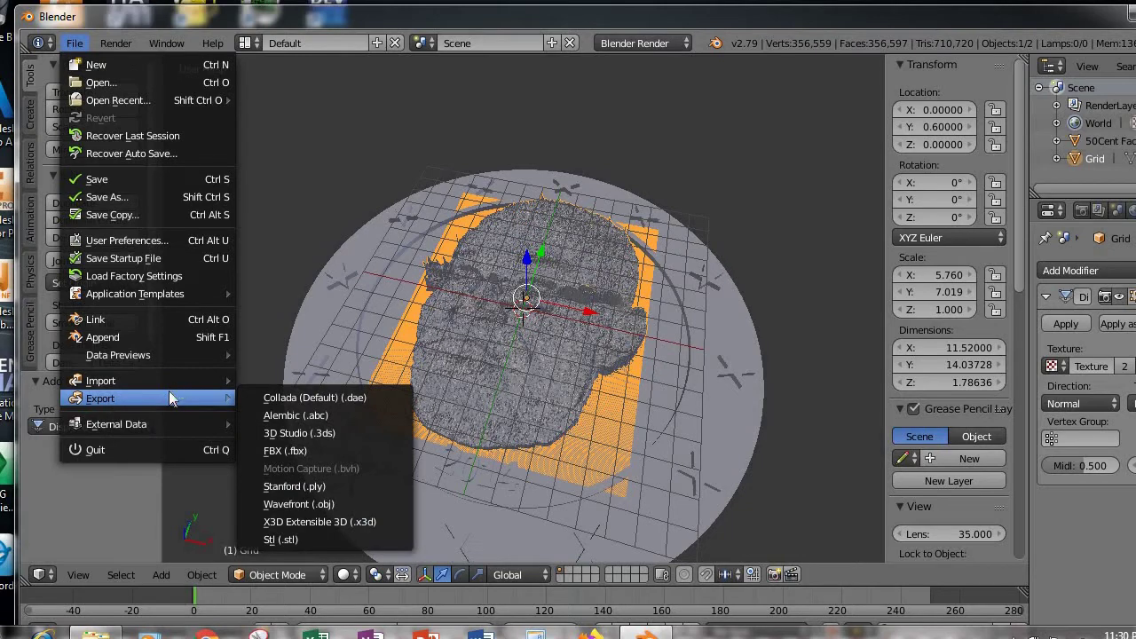
click(320, 540)
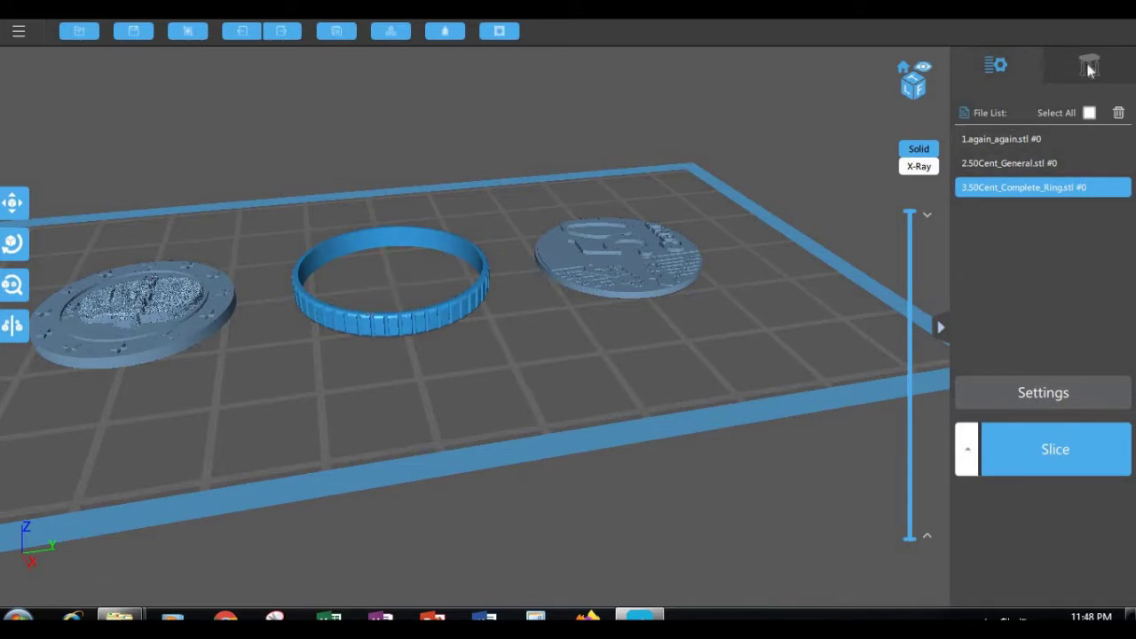
Step: In the Chitubox slicer, generate automatic heavy platform supports for the 50Cent_Complete_Ring model
click(812, 197)
click(399, 326)
click(1077, 70)
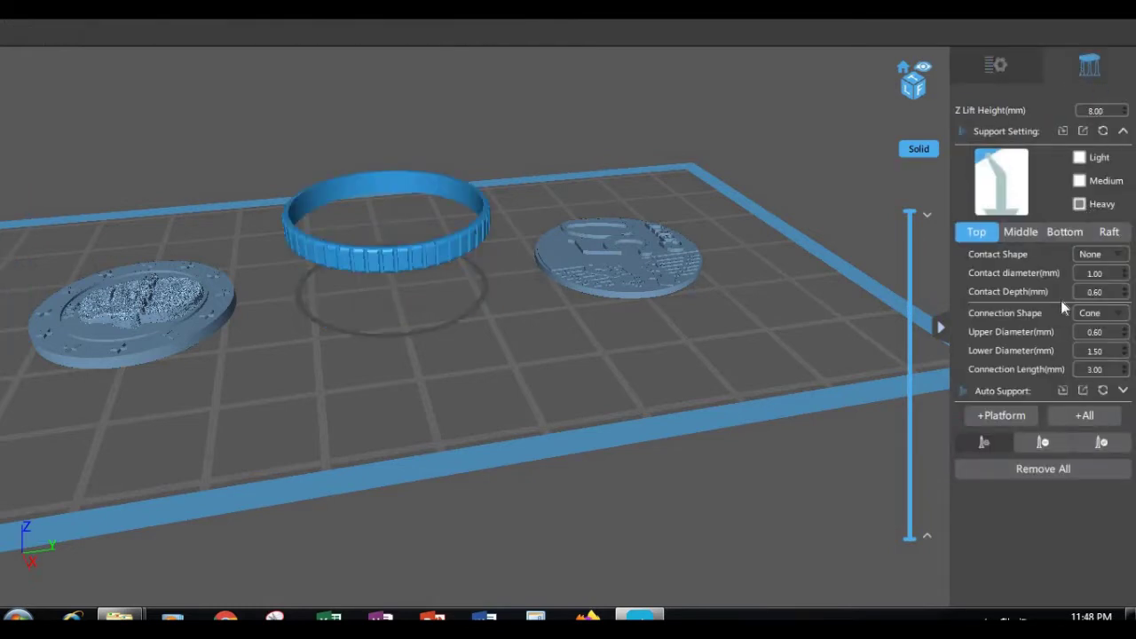
click(1002, 415)
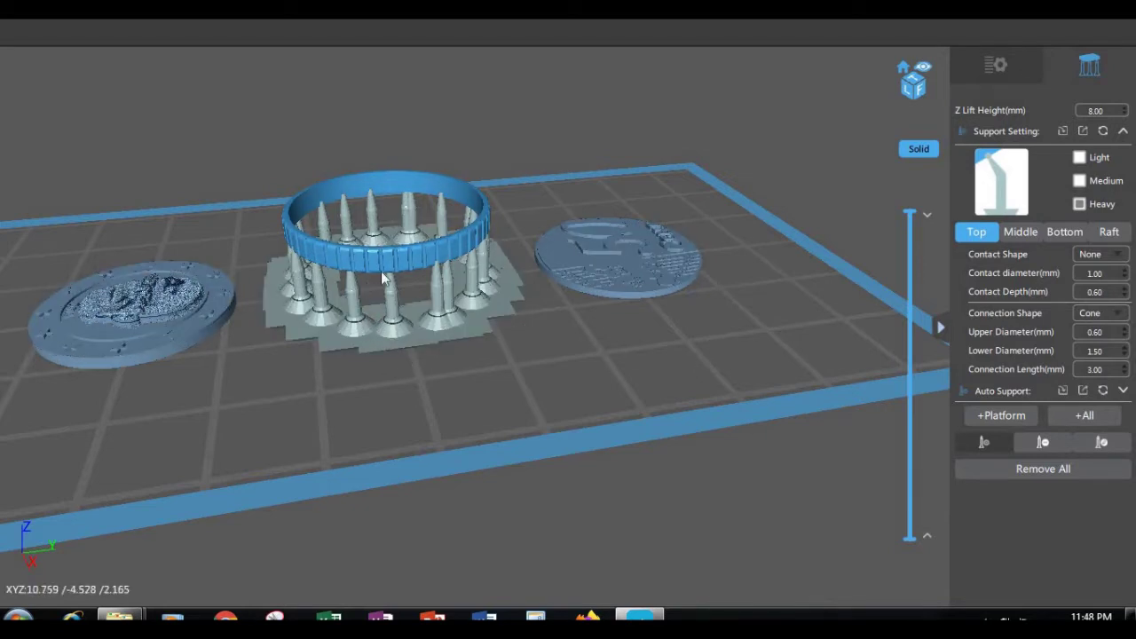
Step: Add extra supports by hand in the gaps along the lower edge of the ring
drag(375, 337, 395, 276)
scroll(397, 265, up, 10)
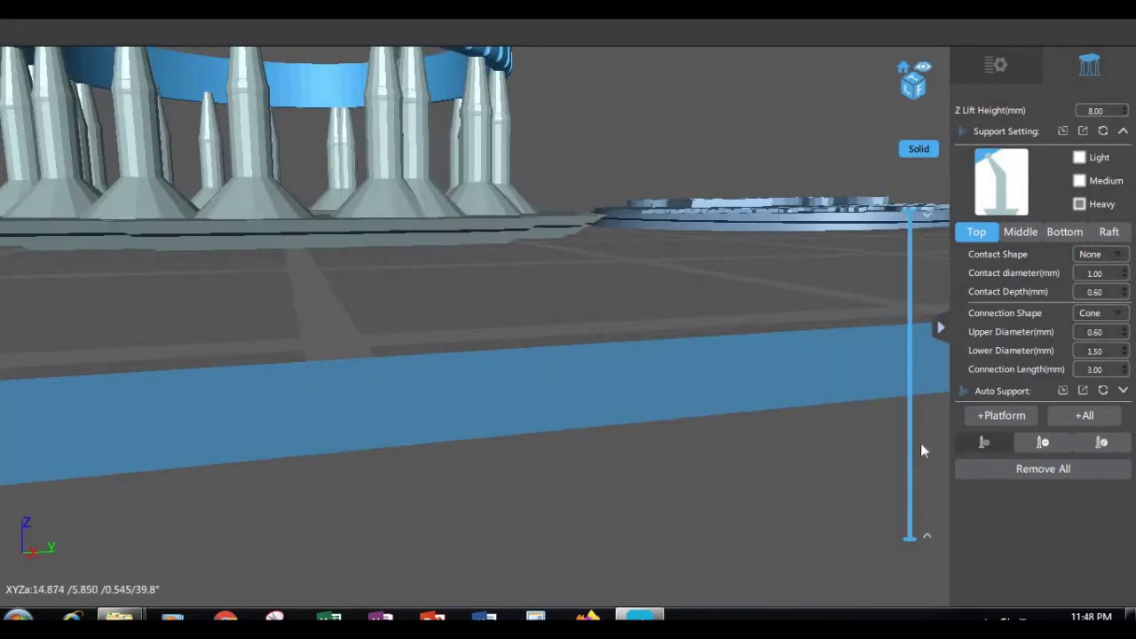
drag(357, 168, 386, 188)
scroll(390, 189, down, 5)
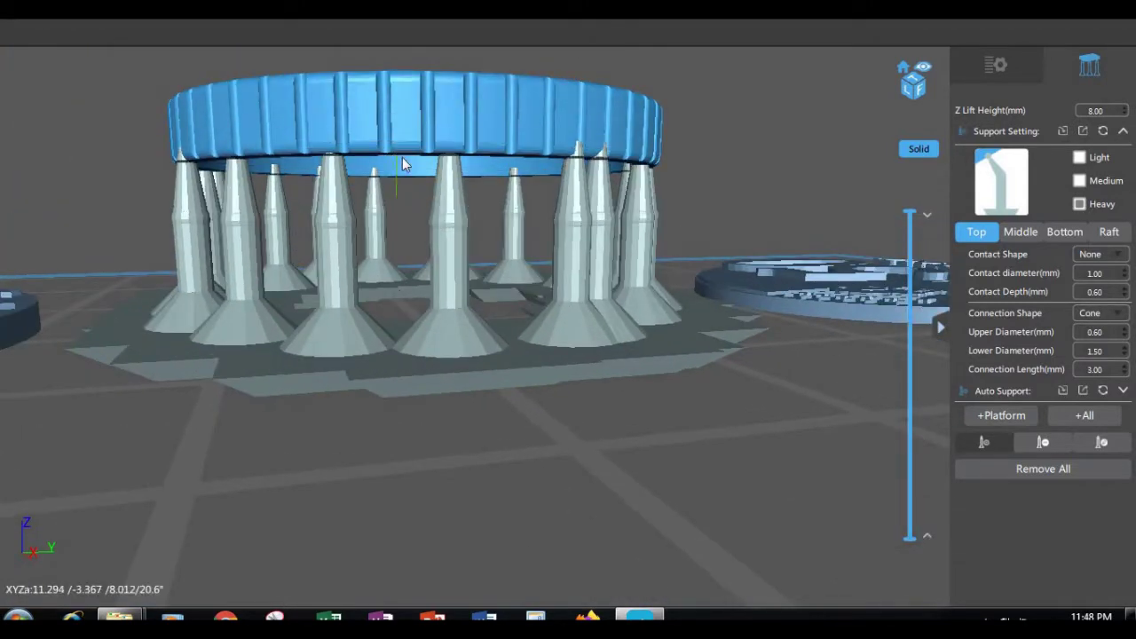
click(403, 155)
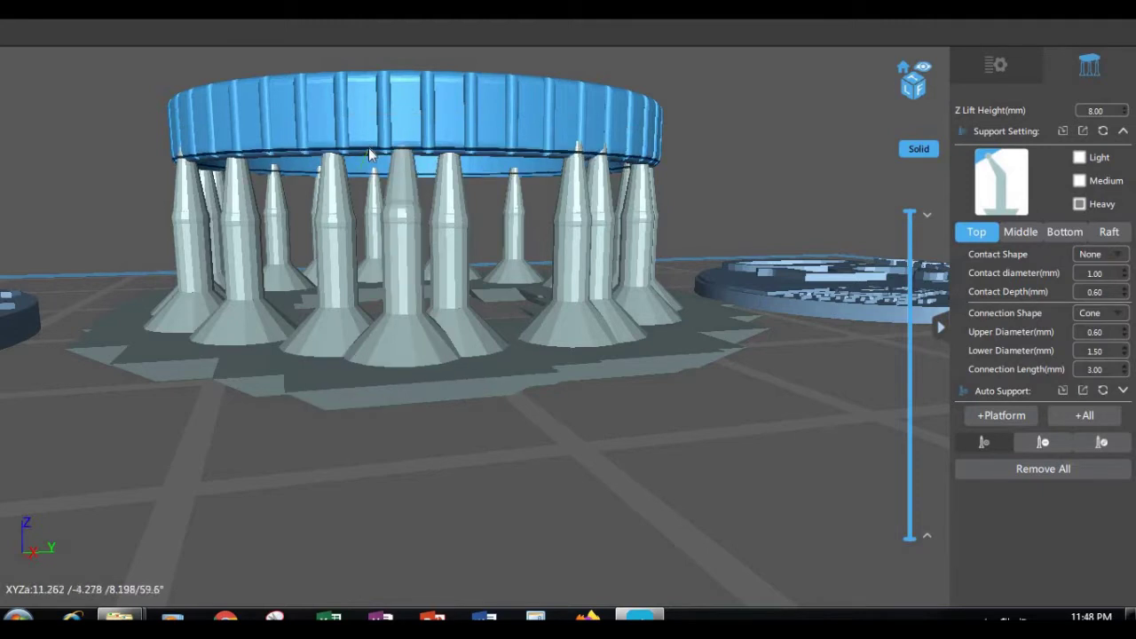
click(369, 152)
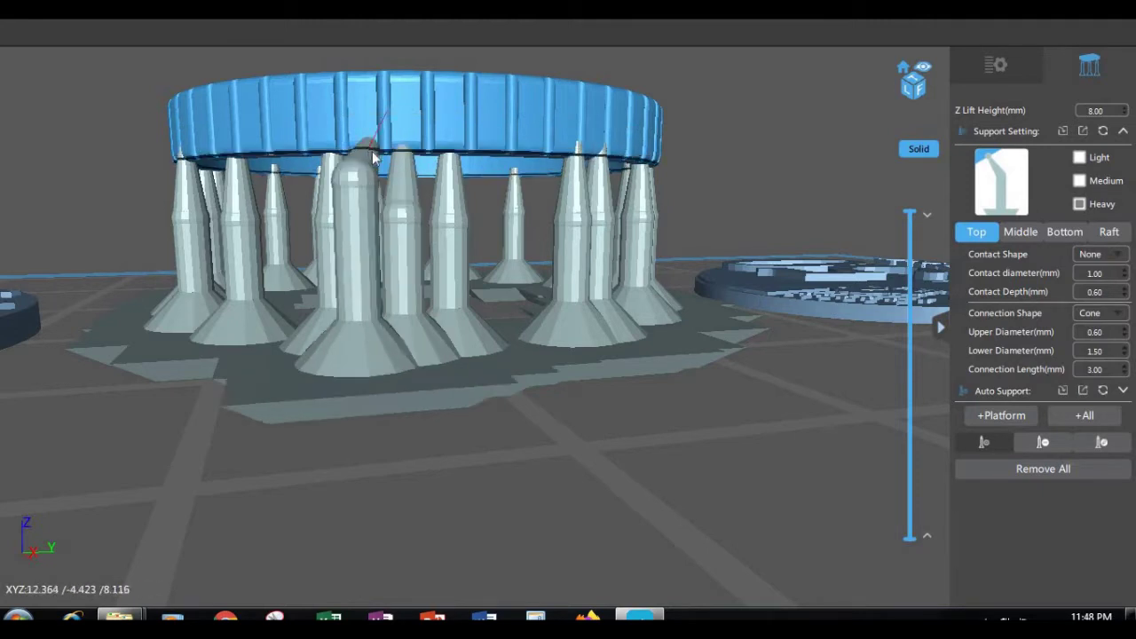
click(486, 157)
click(528, 153)
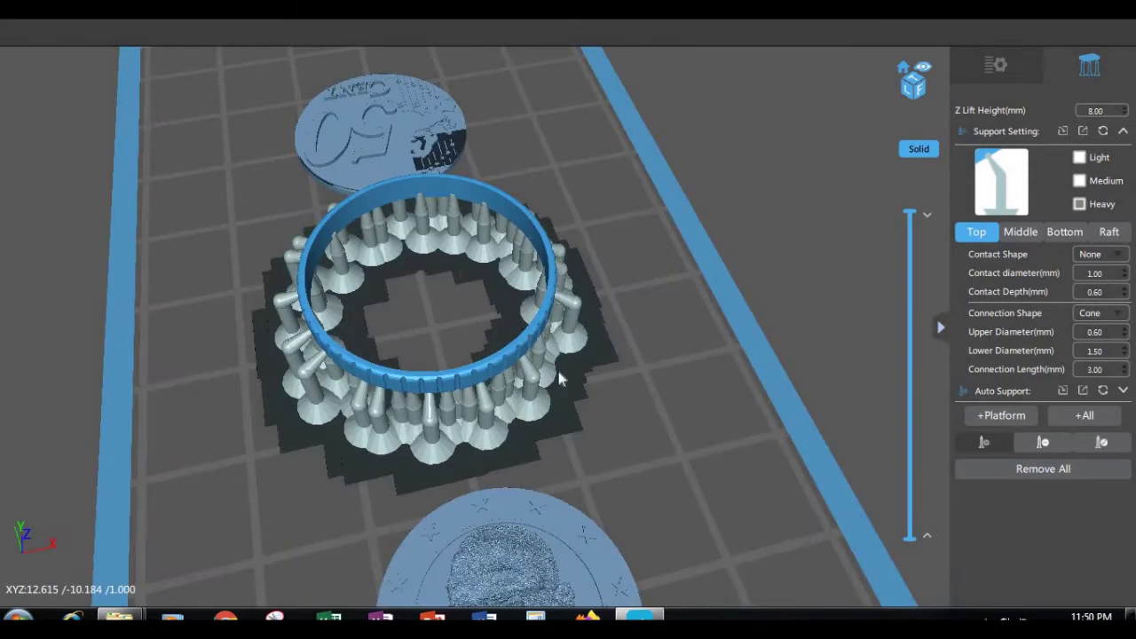
drag(608, 396, 586, 405)
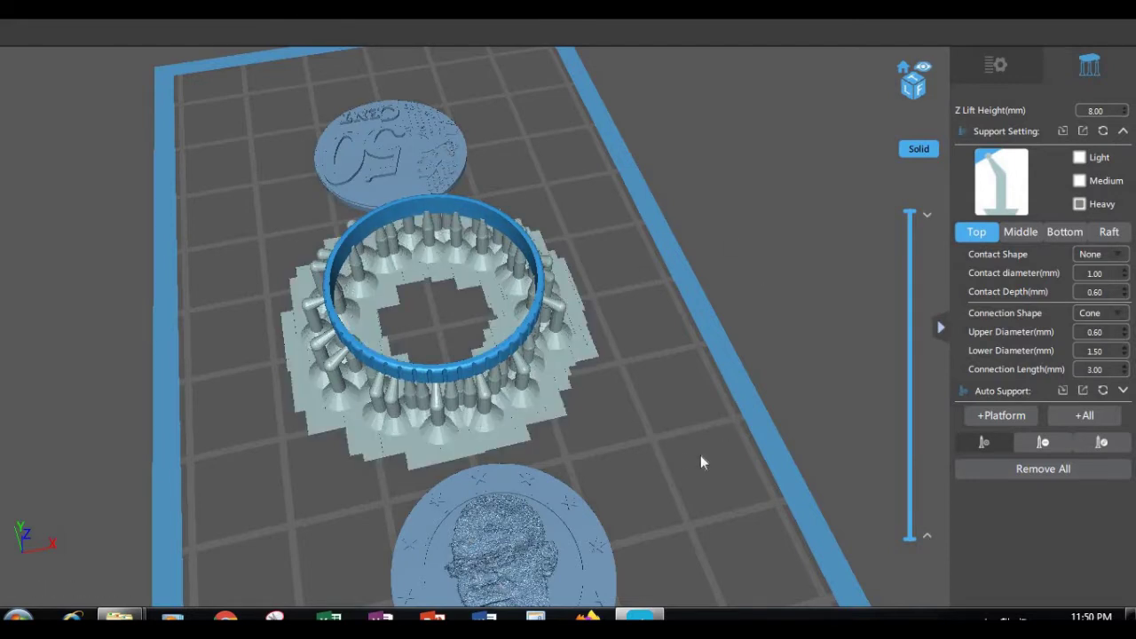
Step: Set the layer height in the AnyCubic Photon-s print settings to 0.05 mm and slice the models
click(997, 69)
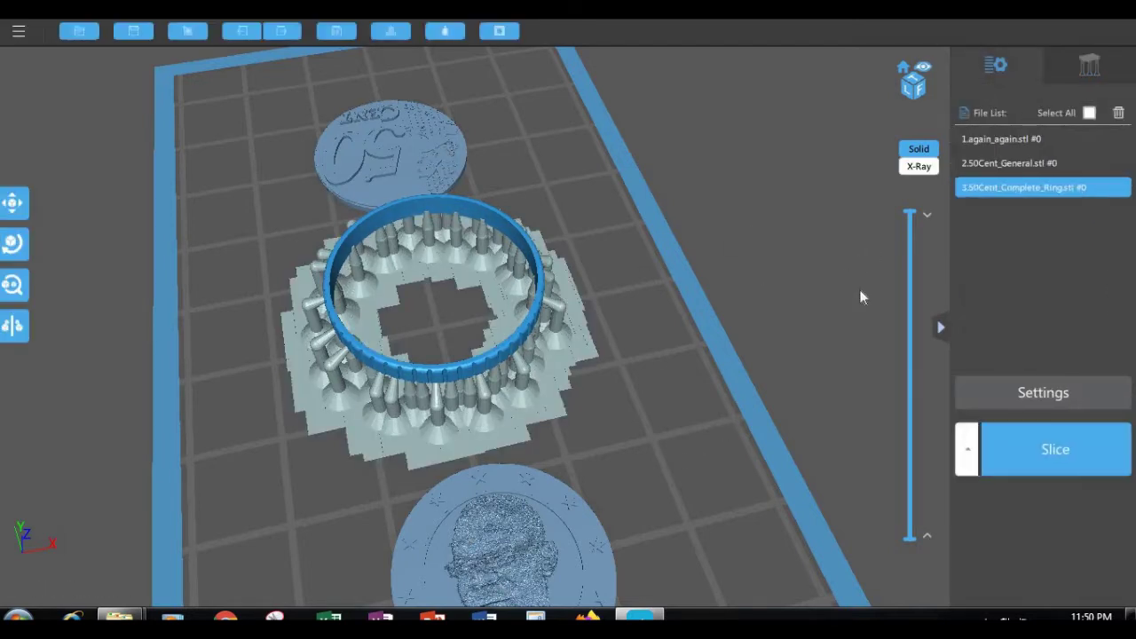
click(1063, 391)
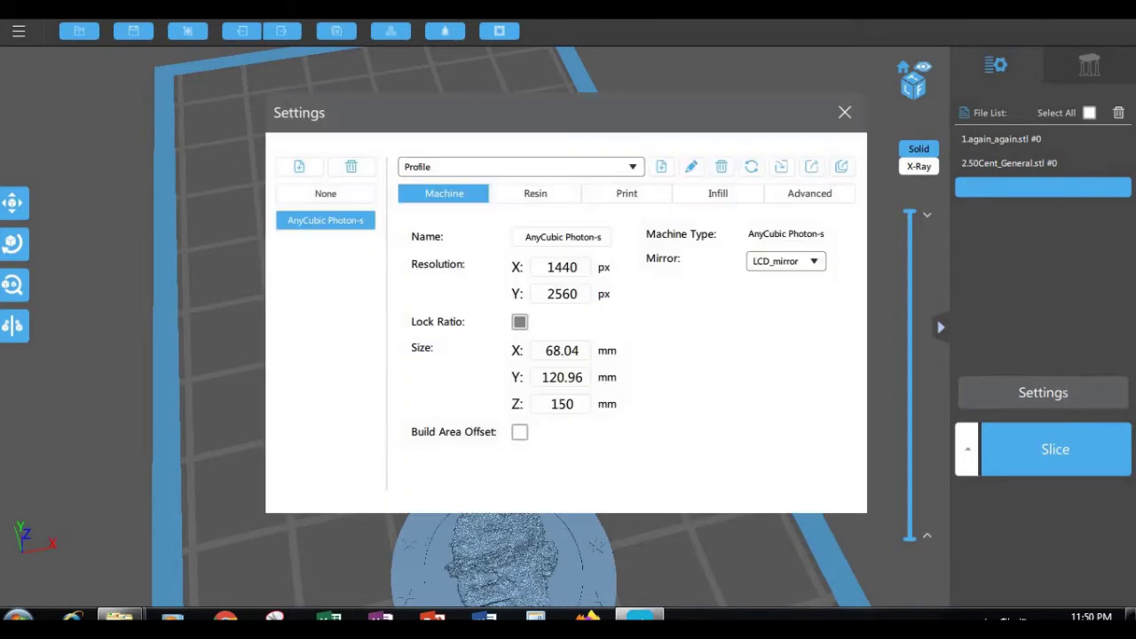
click(627, 193)
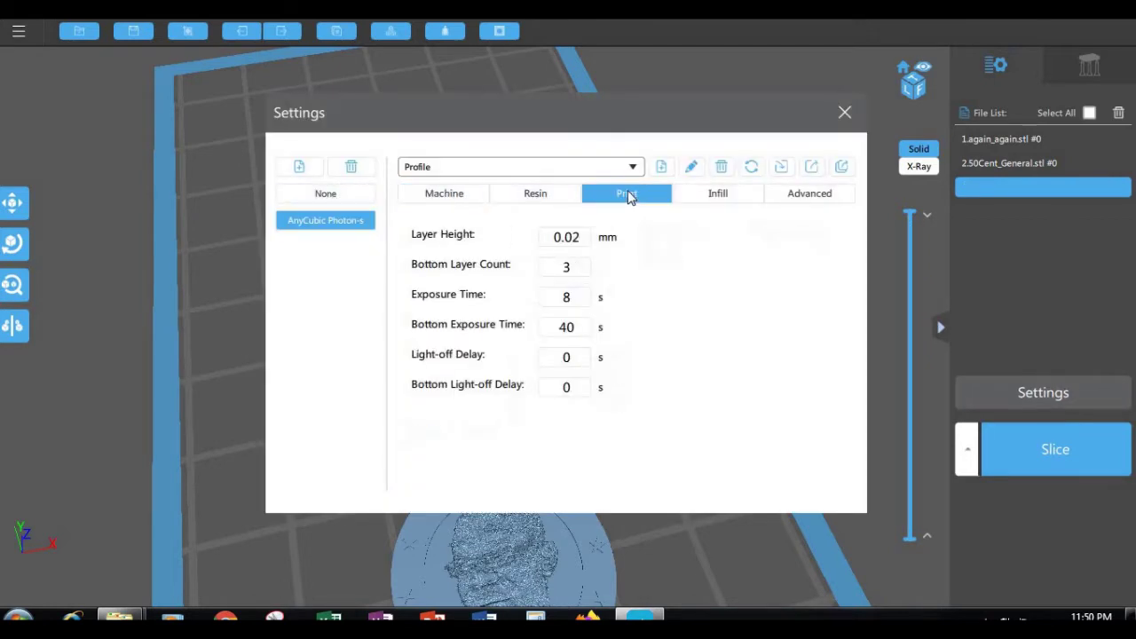
click(581, 240)
key(BackSpace)
text(5)
click(844, 114)
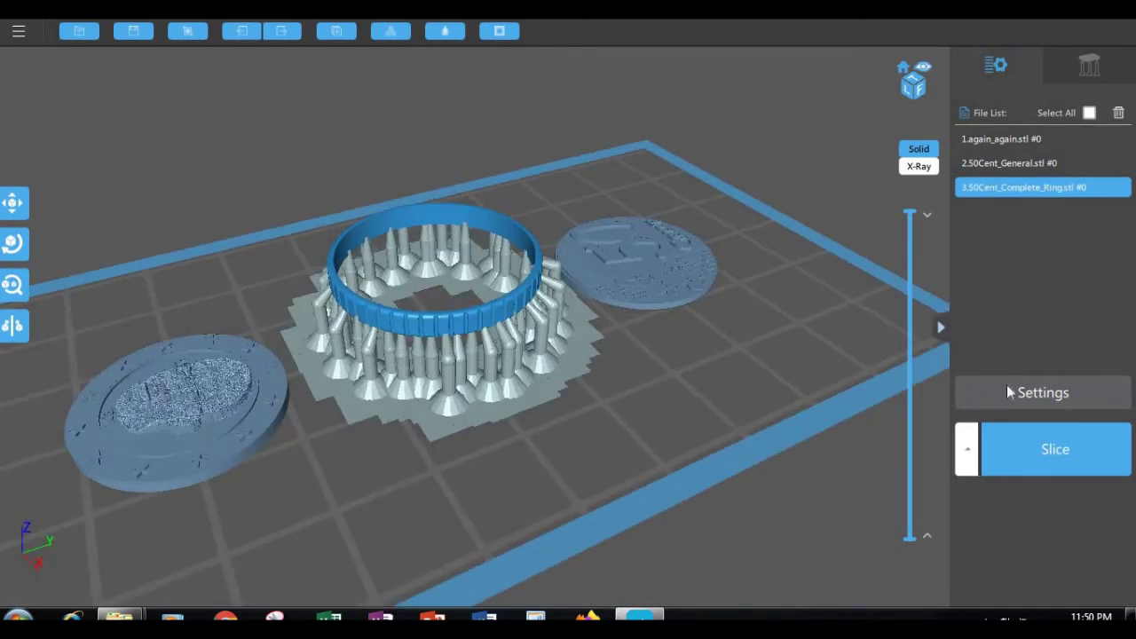
click(1034, 448)
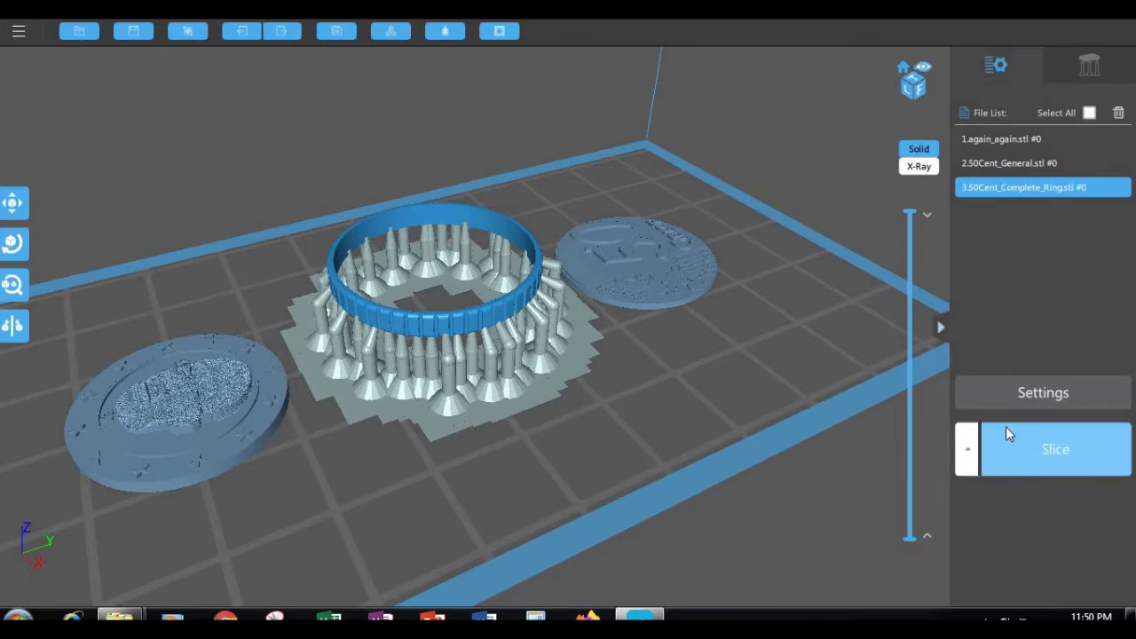